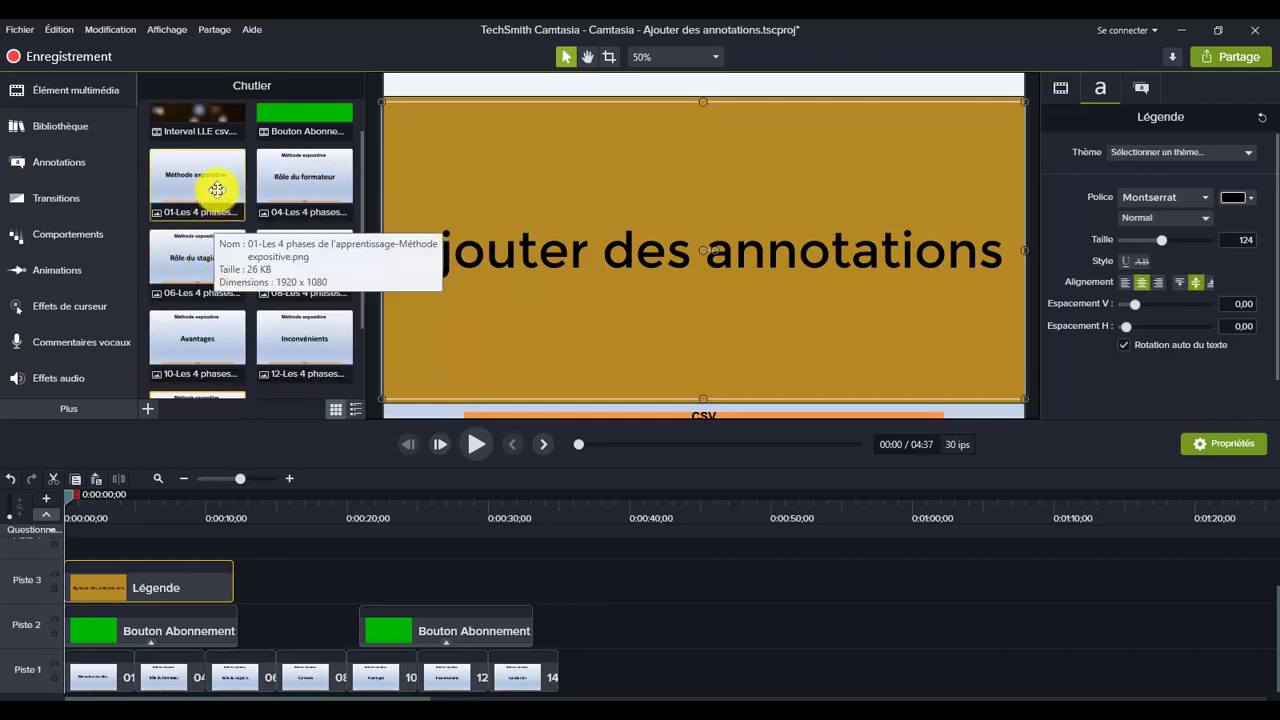
# Play the project preview from the beginning and pause it at about 0:00:24;23.
pyautogui.scroll(1, 215, 185)
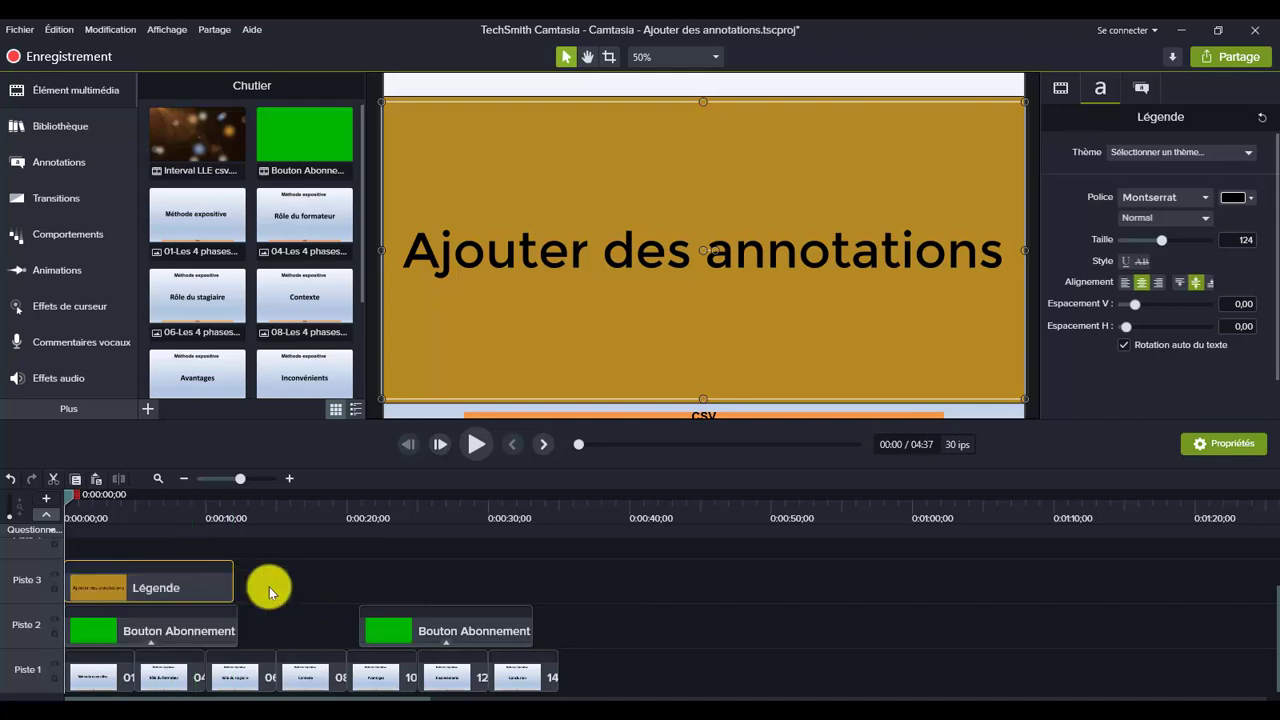
pyautogui.click(469, 447)
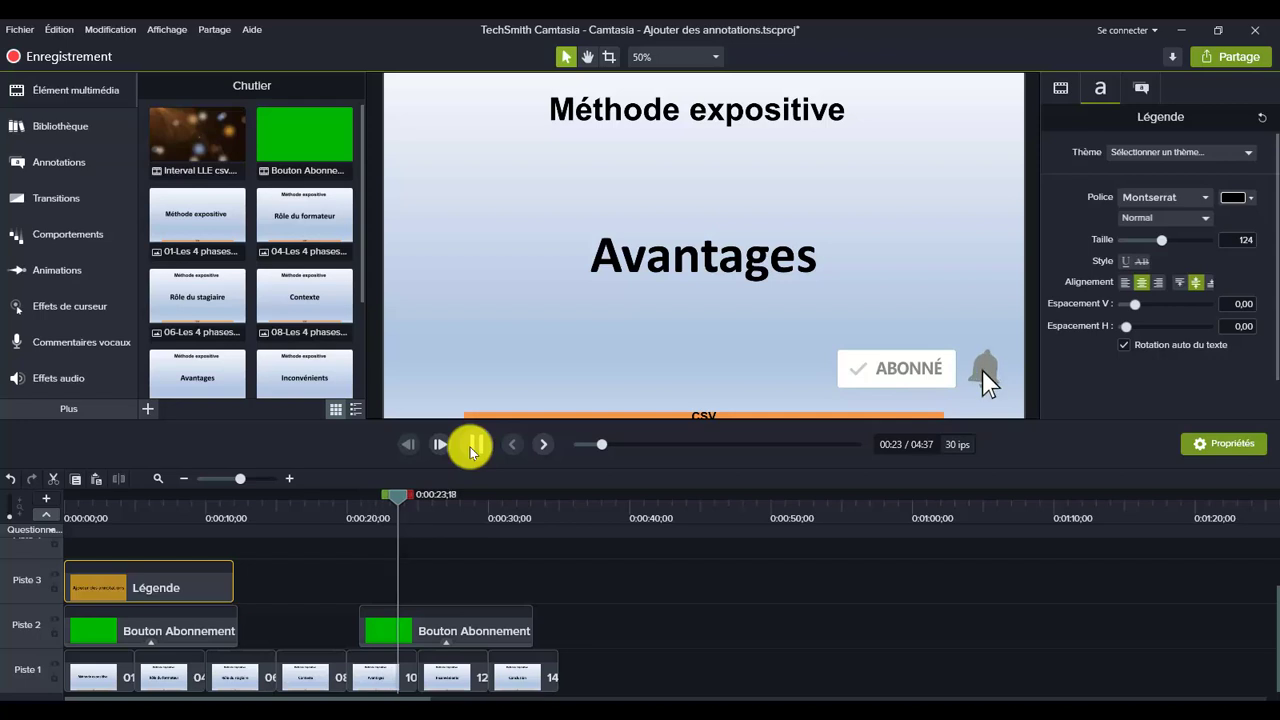
pyautogui.click(470, 447)
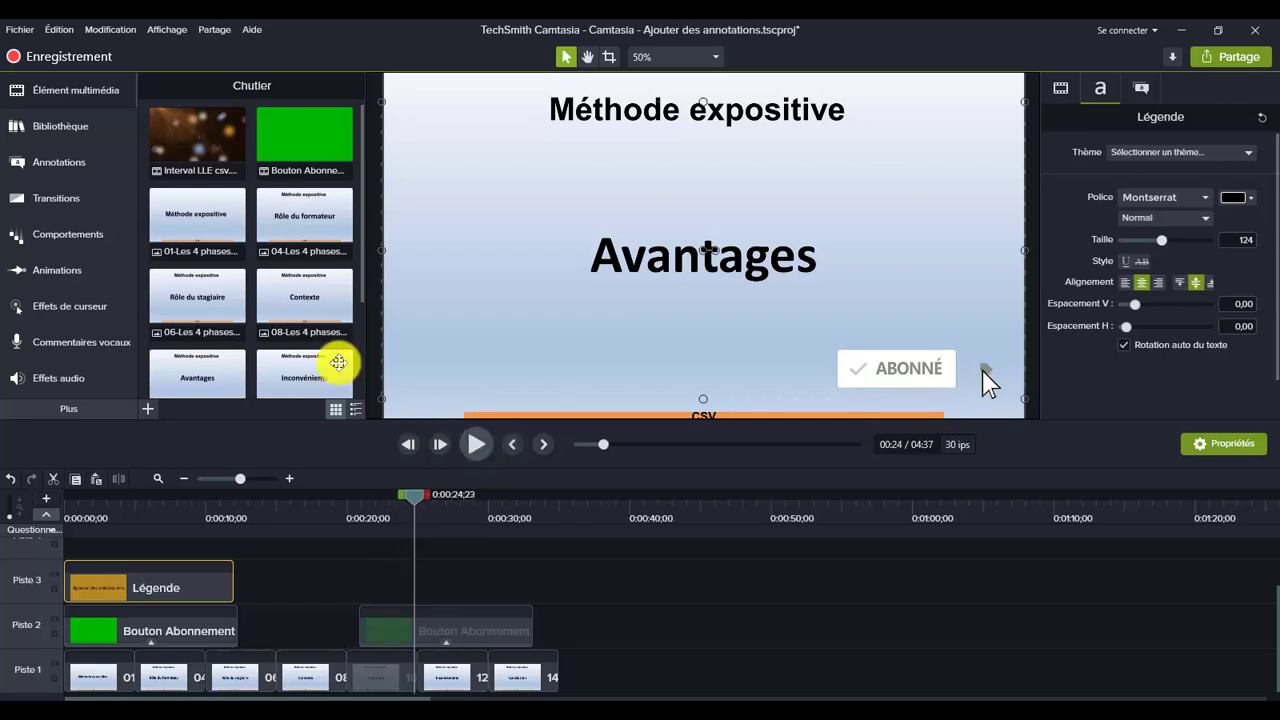
pyautogui.click(56, 165)
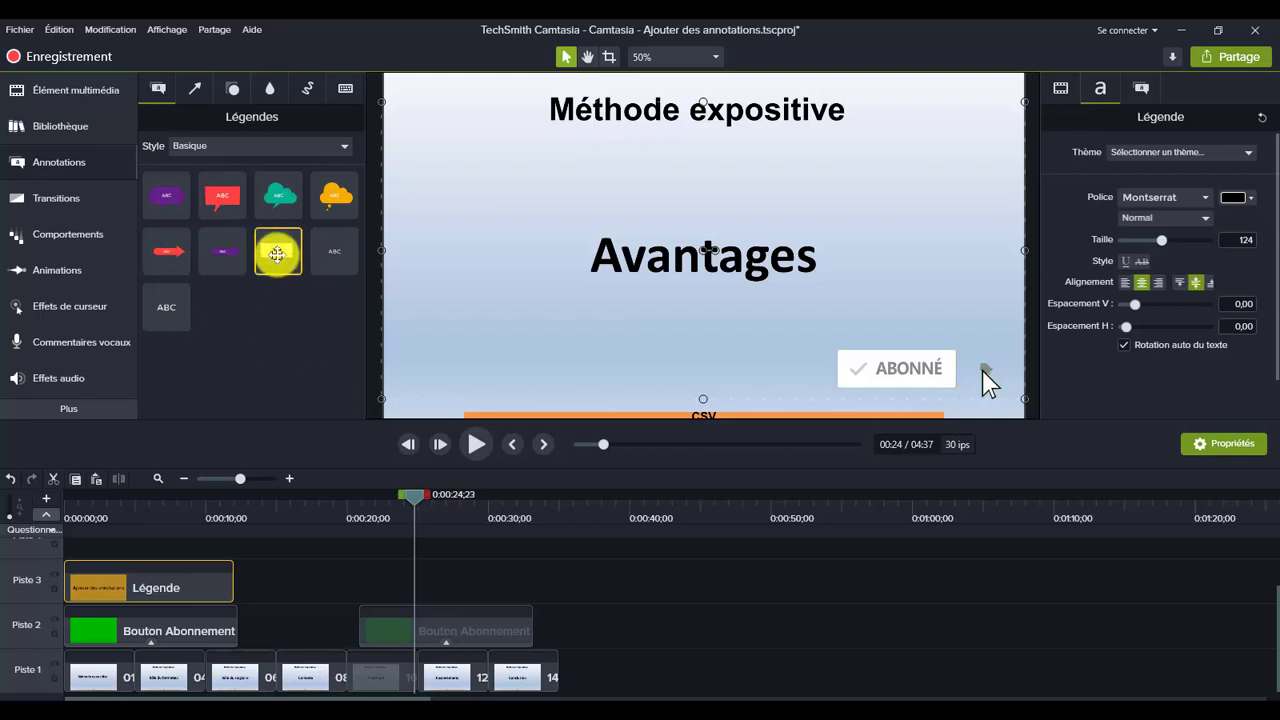
pyautogui.moveTo(277, 254); pyautogui.dragTo(693, 246)
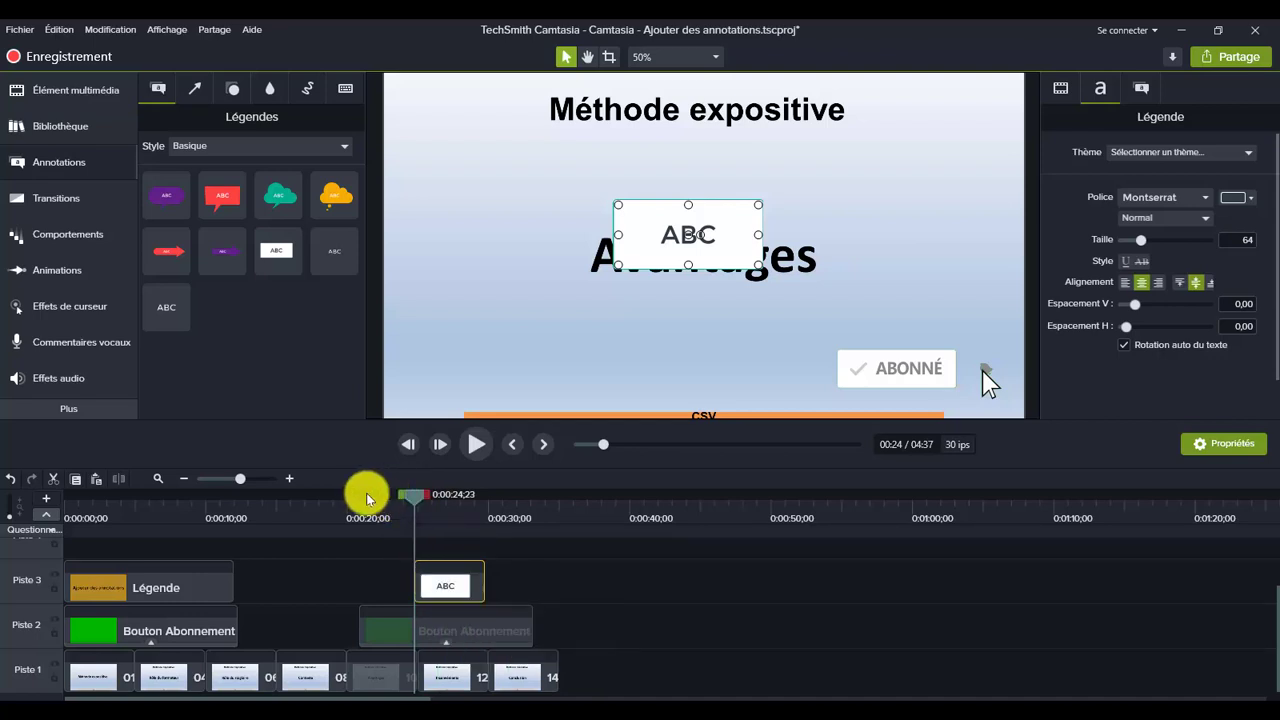
pyautogui.moveTo(330, 497)
pyautogui.mouseDown()
pyautogui.moveTo(171, 491)
pyautogui.moveTo(243, 507)
pyautogui.mouseUp()
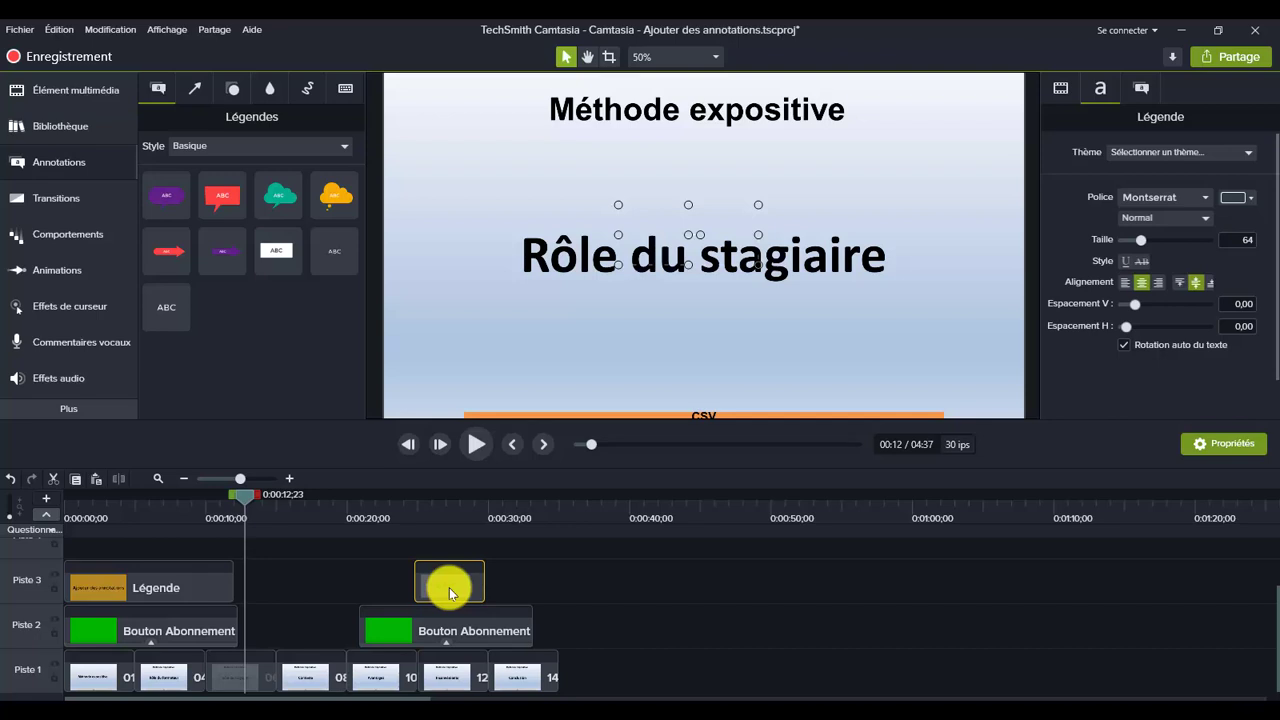
pyautogui.press('Delete')
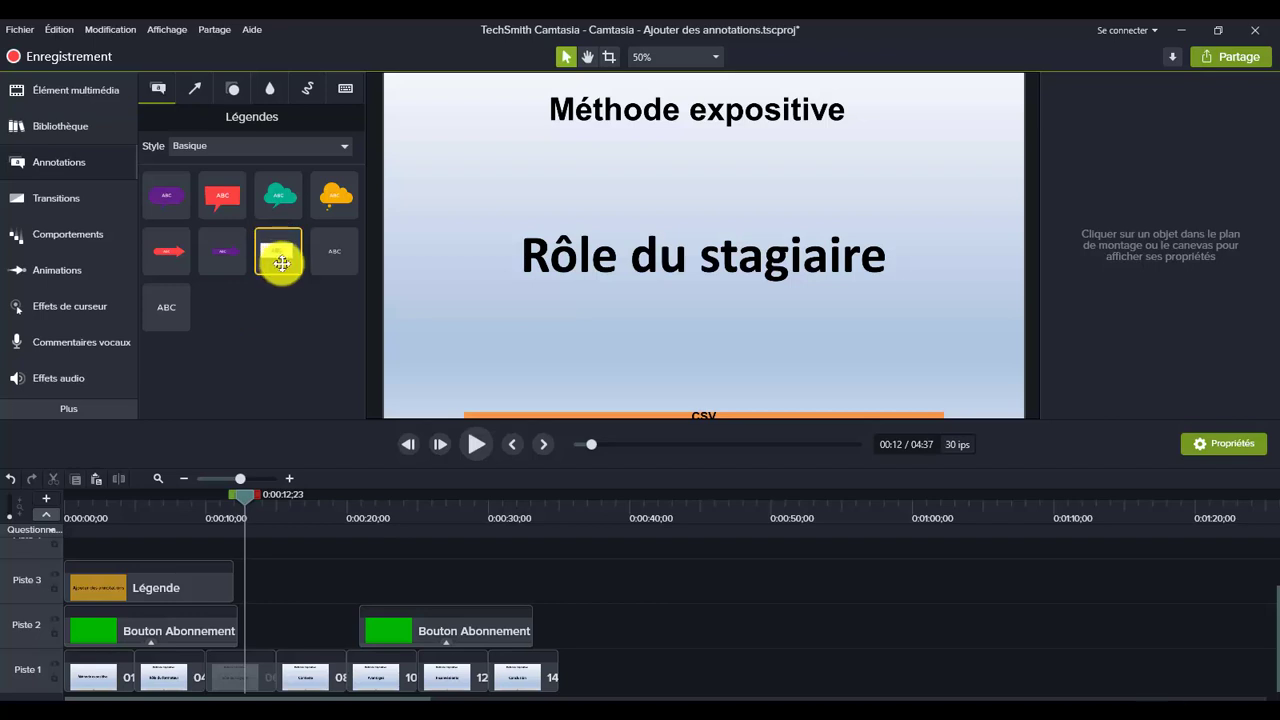
# Add the white text rectangle callout from the Basique style over the slide at 0:00:12;23 and move its clip to Piste 3.
pyautogui.moveTo(277, 261); pyautogui.dragTo(701, 238)
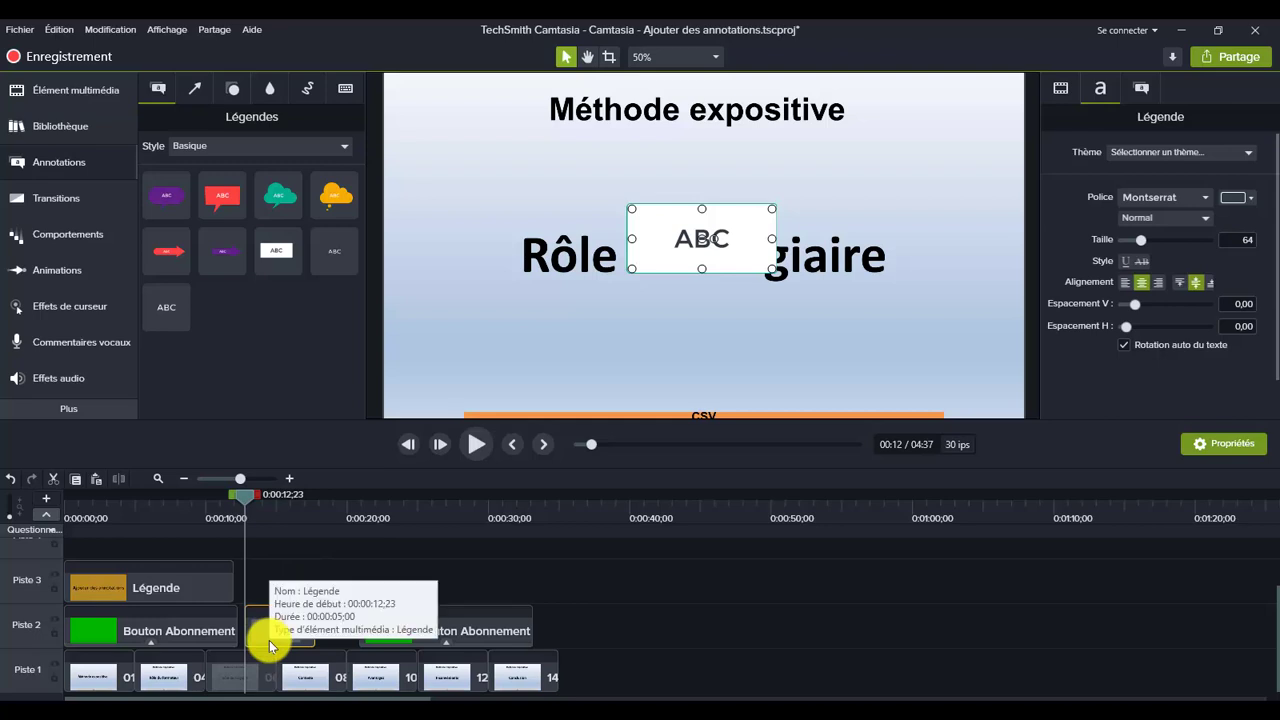
pyautogui.moveTo(269, 640); pyautogui.dragTo(269, 641)
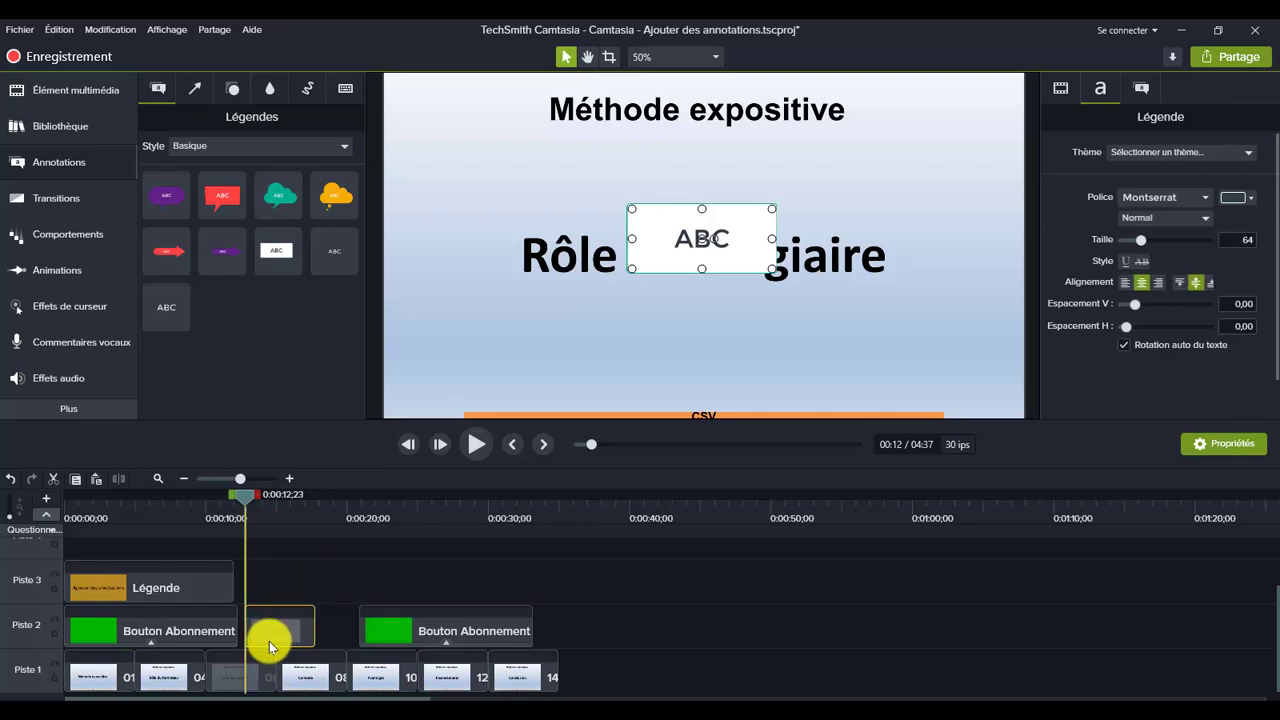
pyautogui.moveTo(269, 641); pyautogui.dragTo(283, 588)
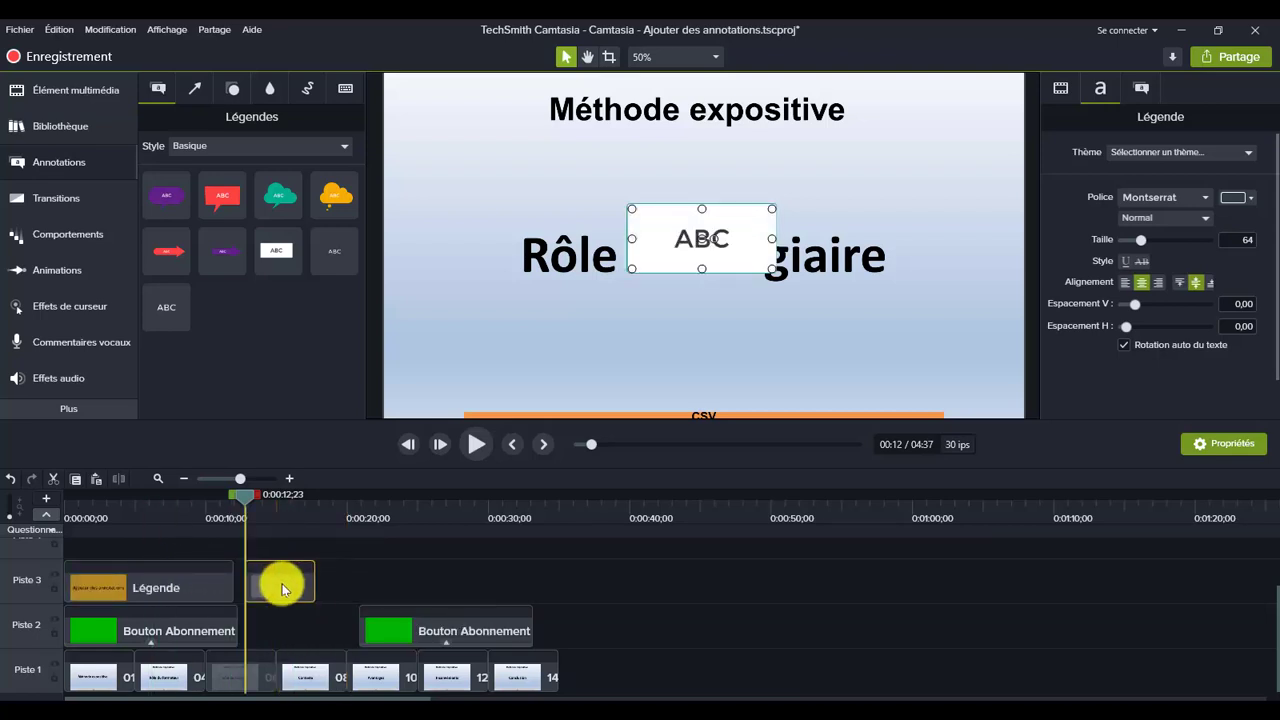
pyautogui.moveTo(283, 588); pyautogui.dragTo(283, 588)
# Shorten the "Ajouter des annotations" caption clip on Piste 3 to end with the first slide on Piste 1.
pyautogui.click(151, 589)
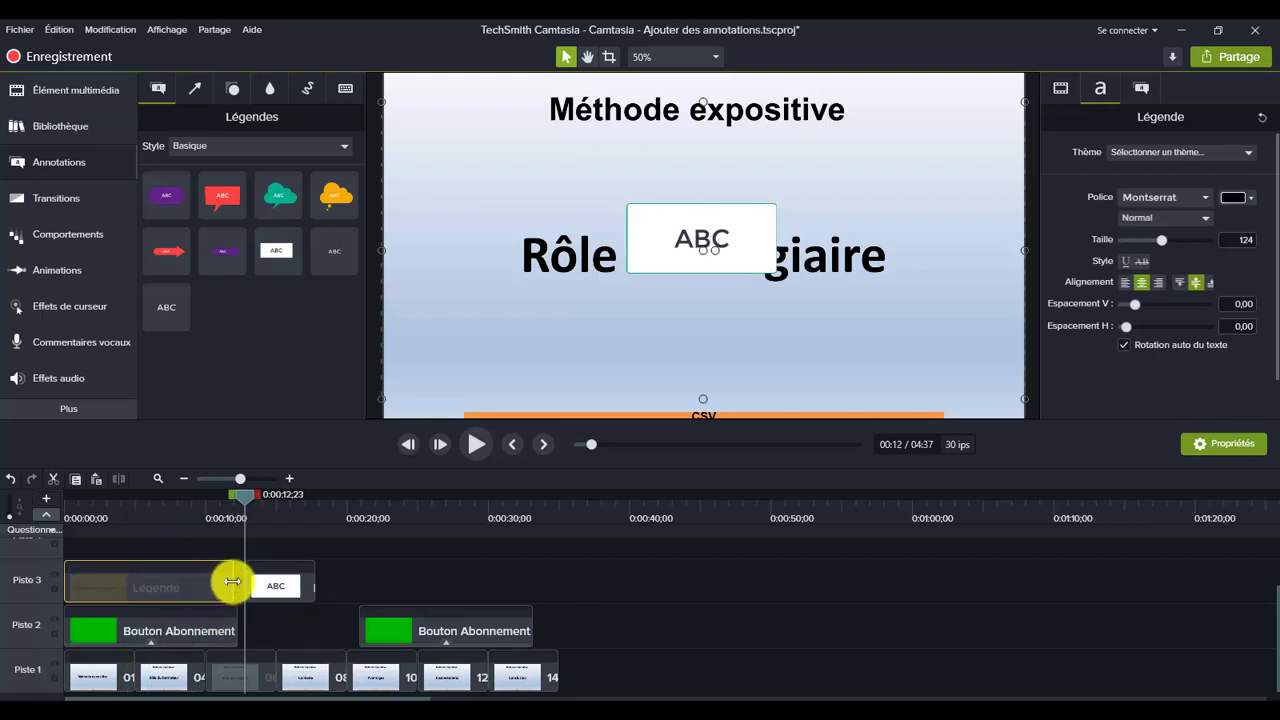
pyautogui.moveTo(233, 582); pyautogui.dragTo(120, 591)
pyautogui.moveTo(120, 591); pyautogui.dragTo(130, 593)
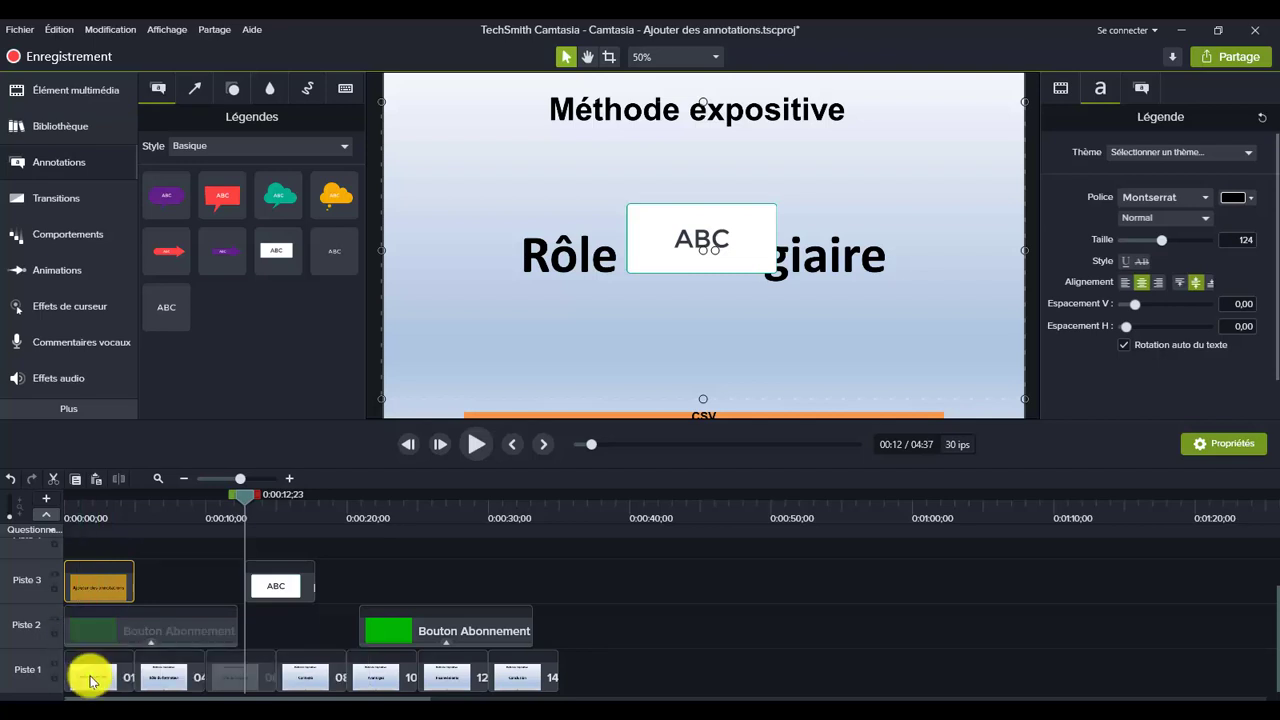
pyautogui.click(84, 688)
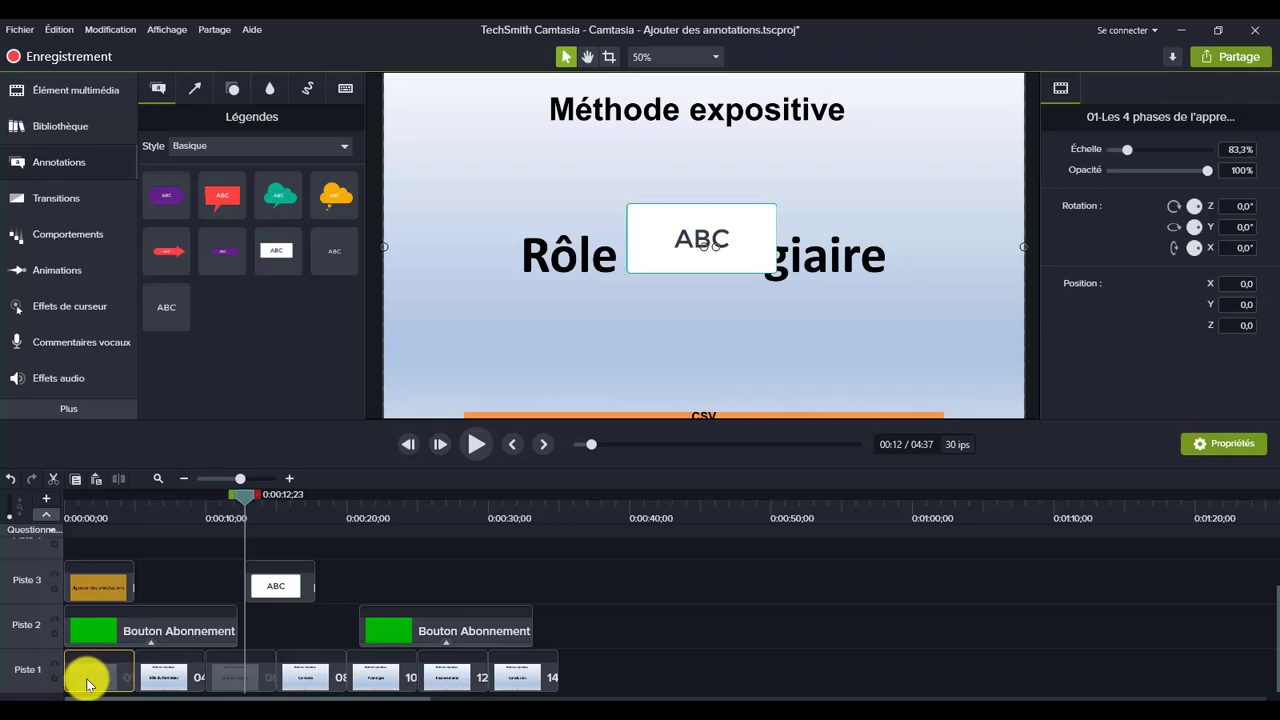
# Set the playhead to 0:00:05;02 and move the ABC callout clip on Piste 3 to start there, directly after the caption clip.
pyautogui.moveTo(677, 255)
pyautogui.mouseDown()
pyautogui.moveTo(672, 342)
pyautogui.moveTo(670, 234)
pyautogui.moveTo(668, 252)
pyautogui.mouseUp()
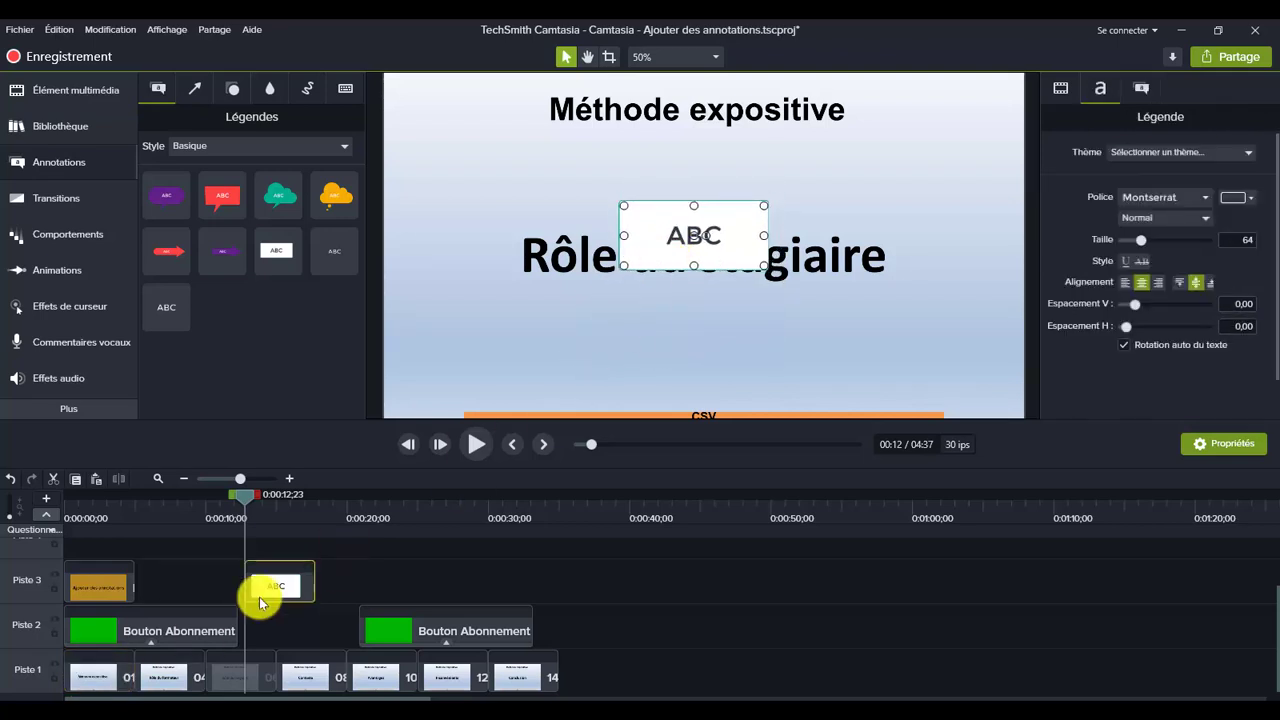
pyautogui.click(83, 583)
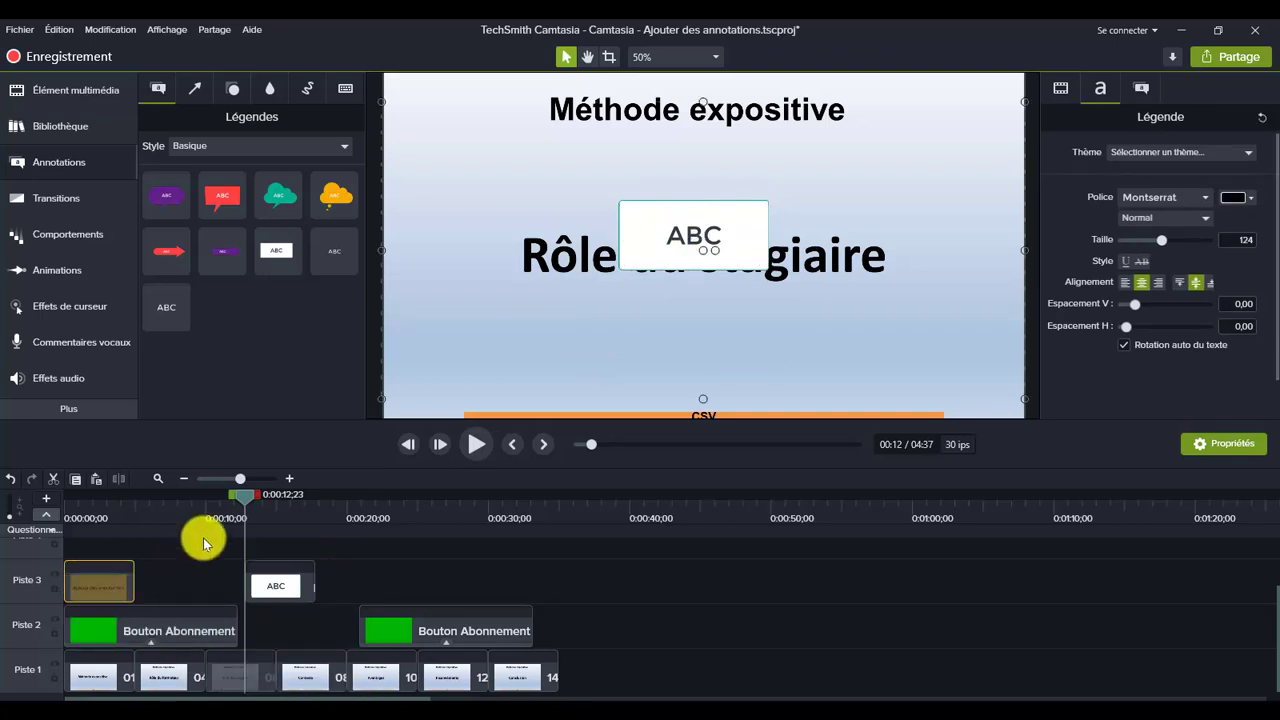
pyautogui.moveTo(247, 499)
pyautogui.mouseDown()
pyautogui.moveTo(118, 510)
pyautogui.moveTo(157, 528)
pyautogui.moveTo(138, 535)
pyautogui.mouseUp()
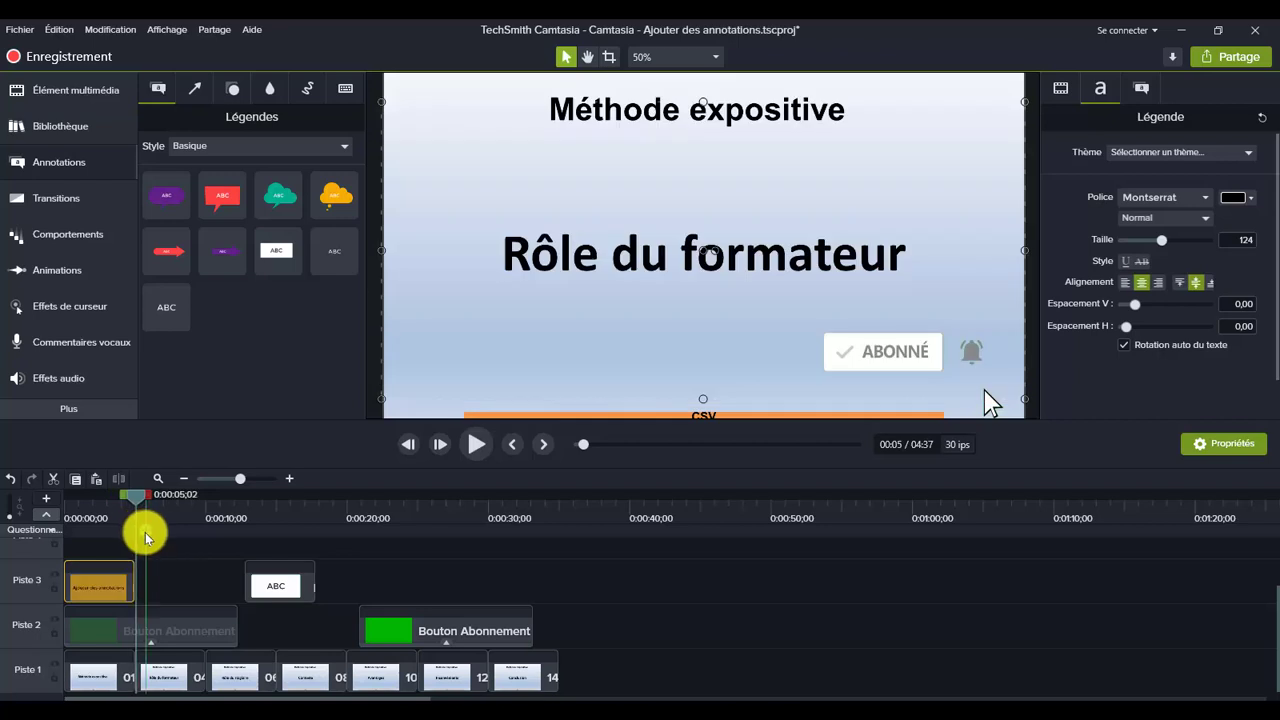
pyautogui.click(278, 596)
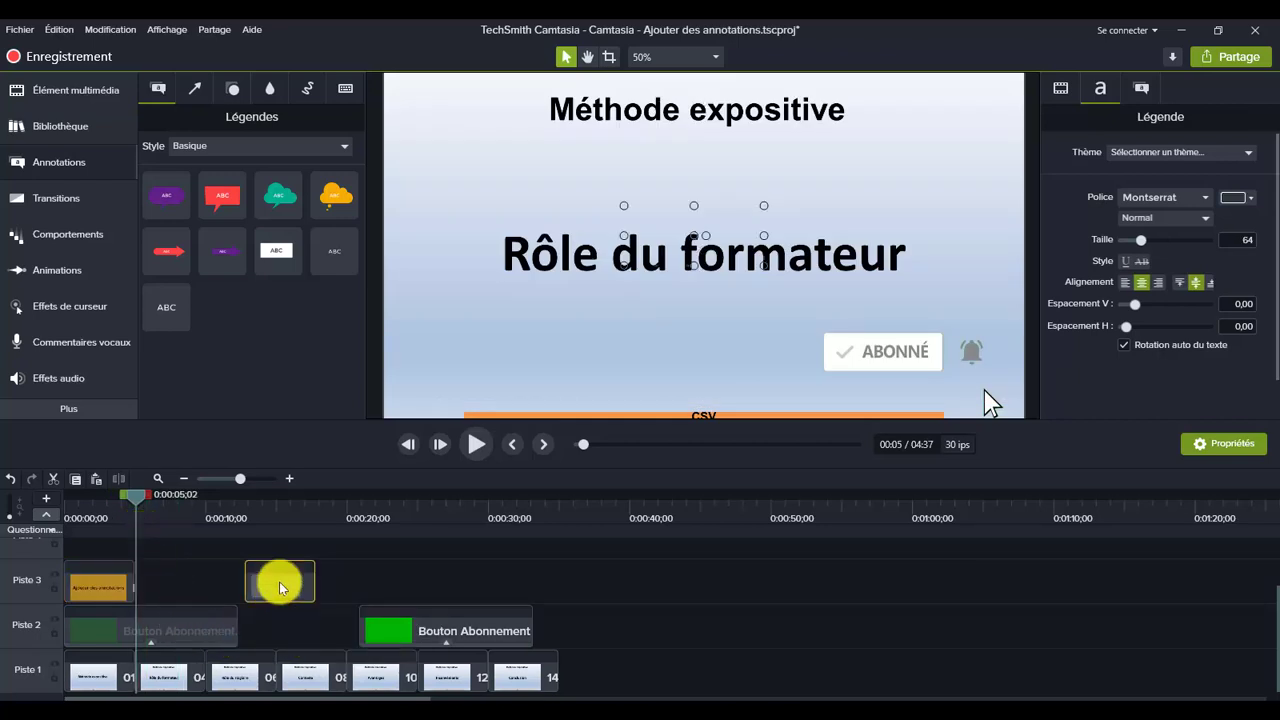
pyautogui.moveTo(279, 582); pyautogui.dragTo(150, 588)
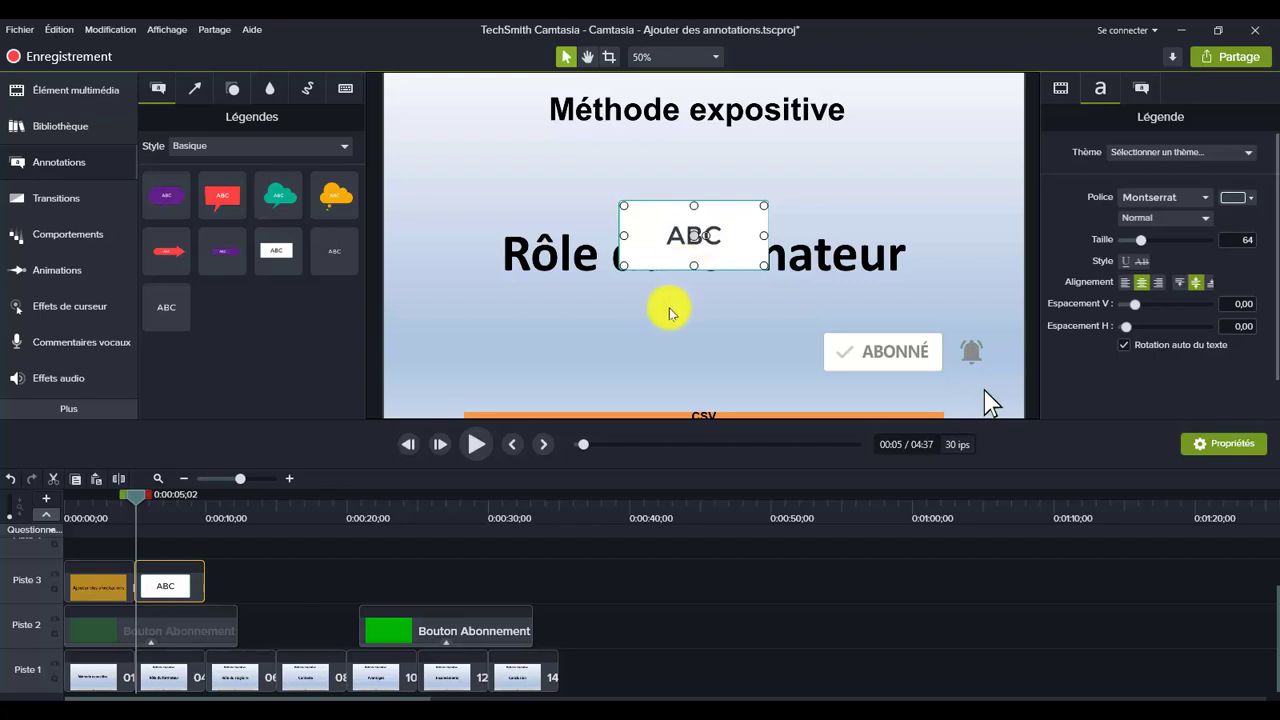
# Replace the callout's ABC text with FORMATEUR and enlarge the box, centred over the "Rôle du formateur" title.
pyautogui.doubleClick(700, 241)
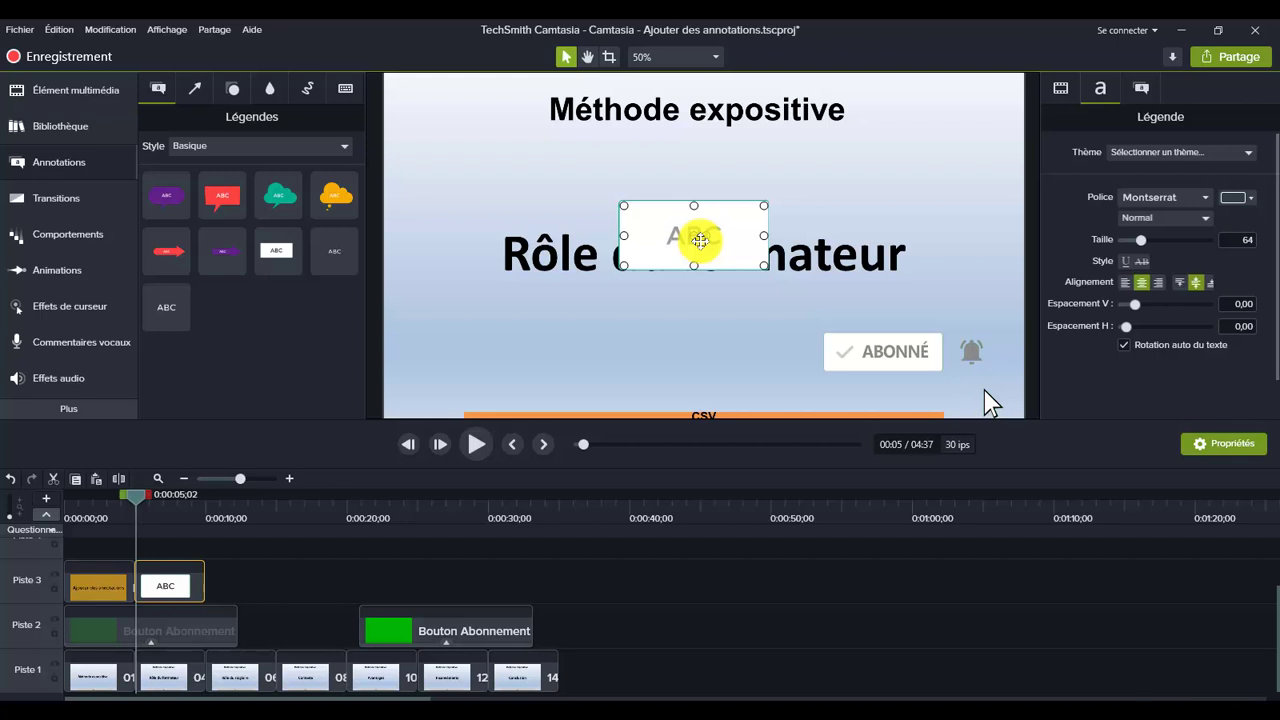
pyautogui.write('FOR')
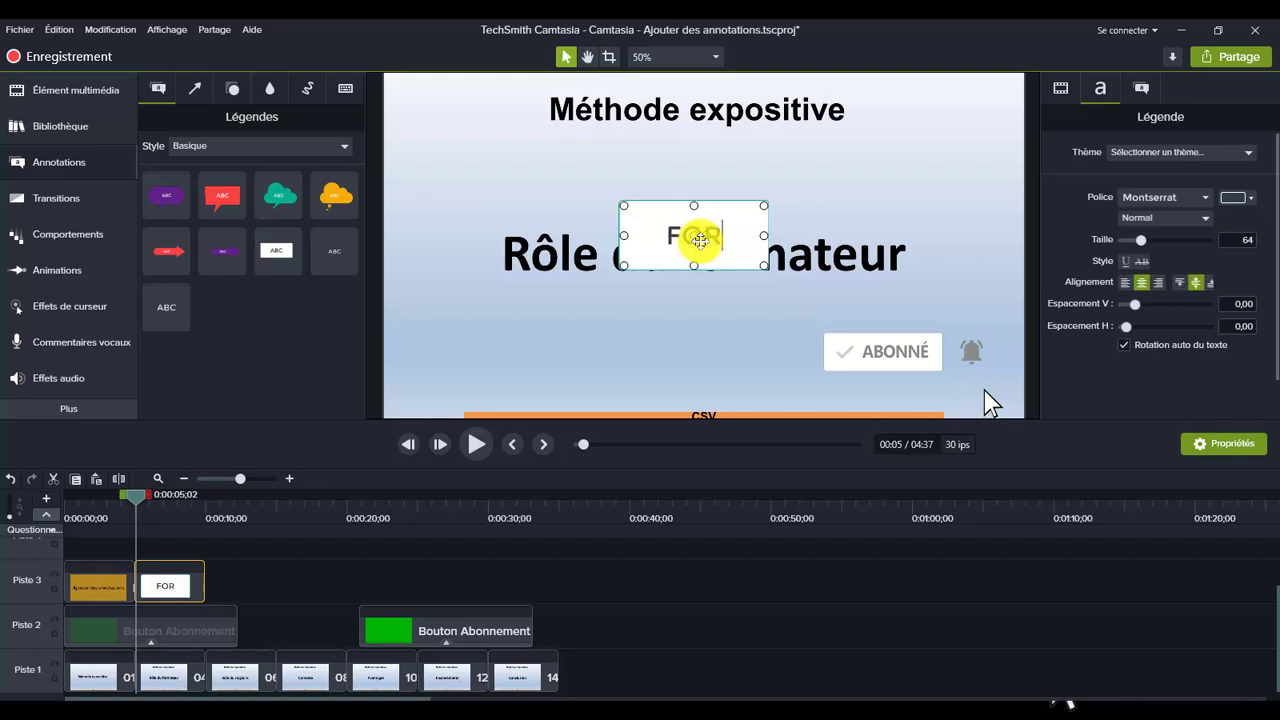
pyautogui.write('MATE')
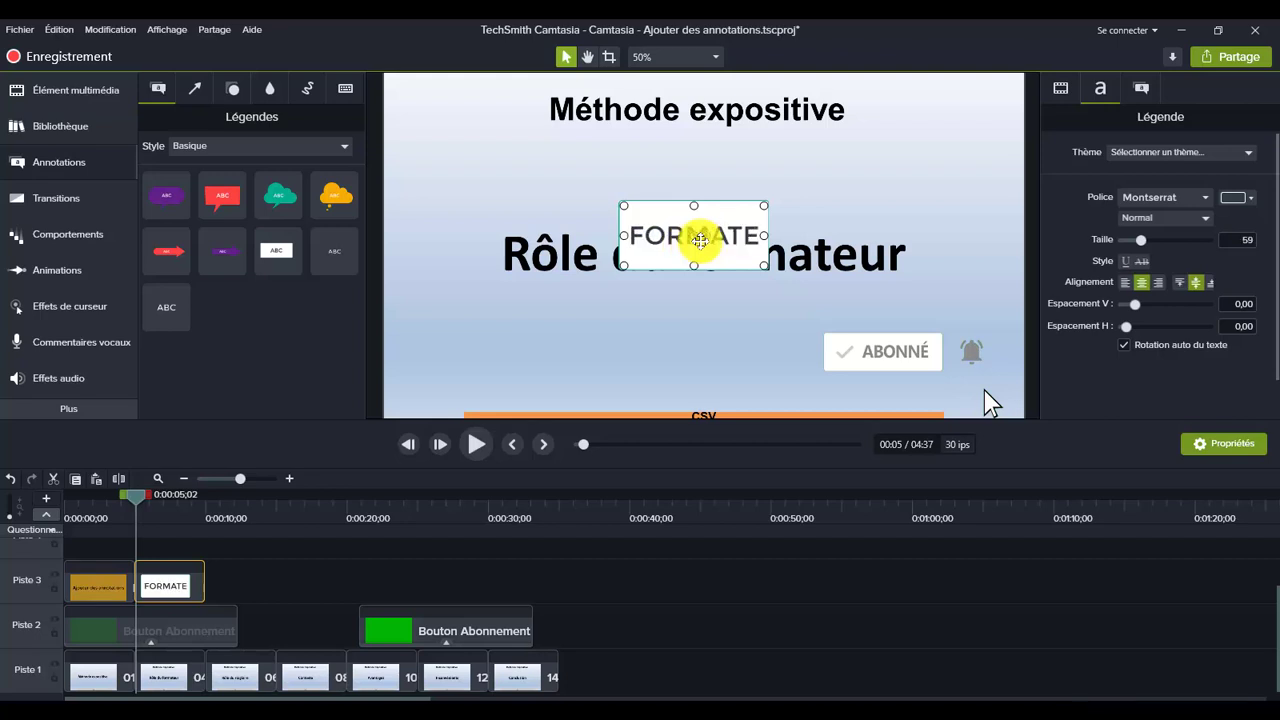
pyautogui.write('UR')
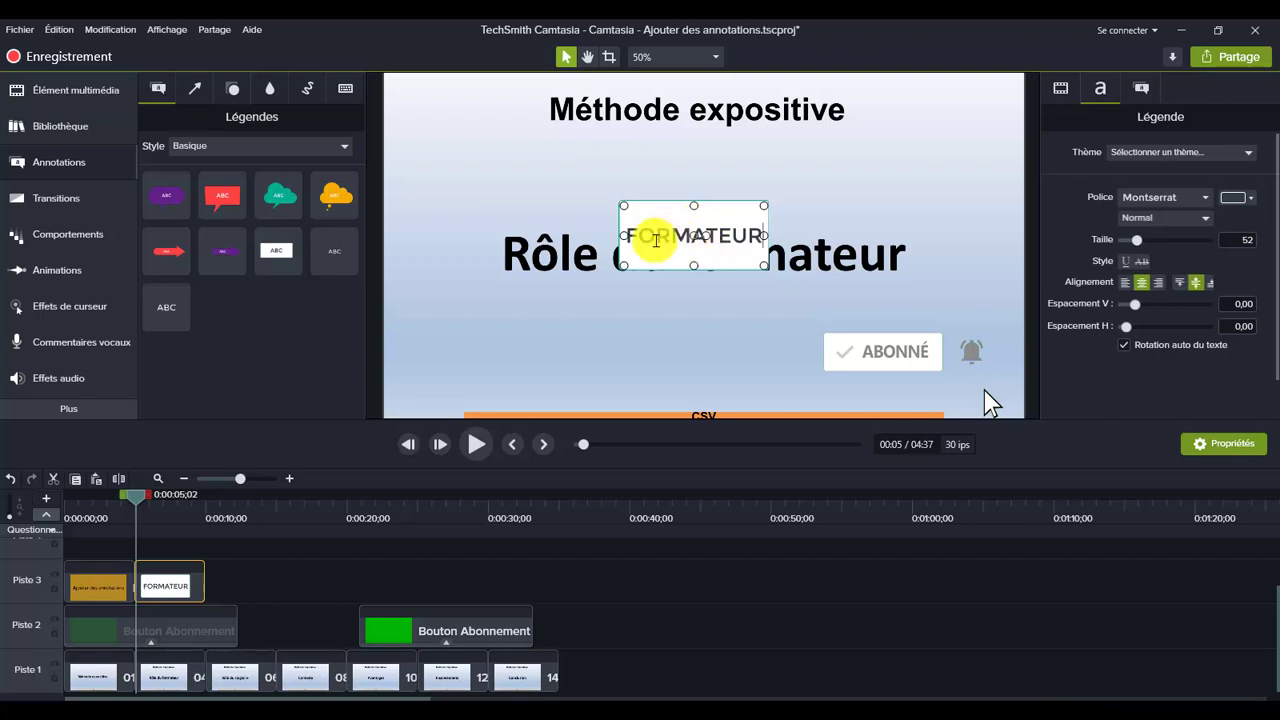
pyautogui.moveTo(623, 265); pyautogui.dragTo(491, 338)
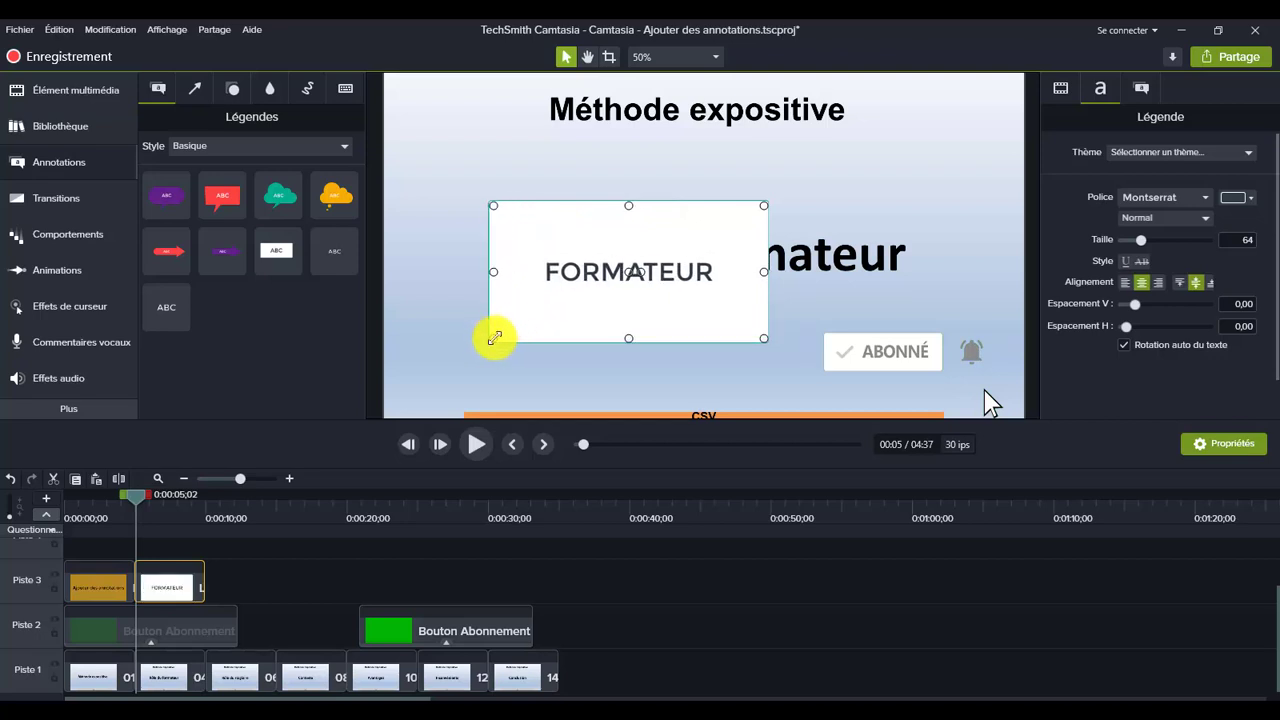
pyautogui.moveTo(618, 296); pyautogui.dragTo(685, 268)
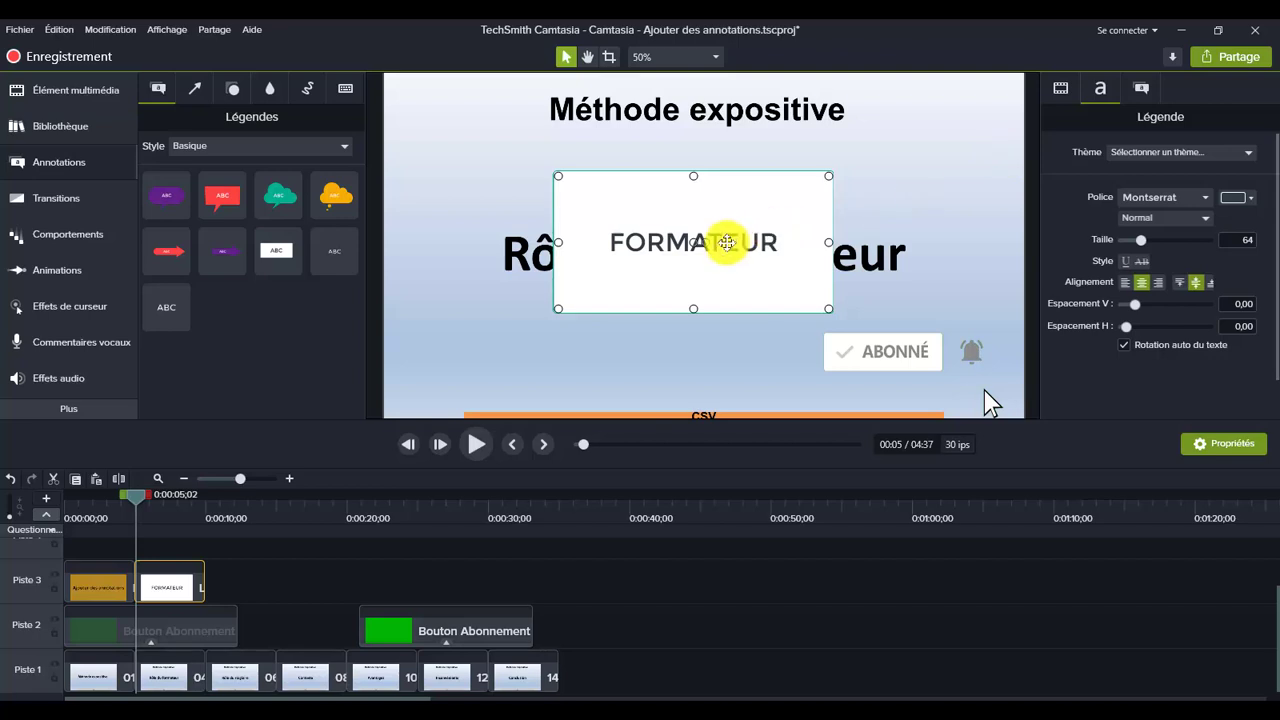
# Set the FORMATEUR text colour to black after trying the orange shade #D95B2A.
pyautogui.click(1254, 202)
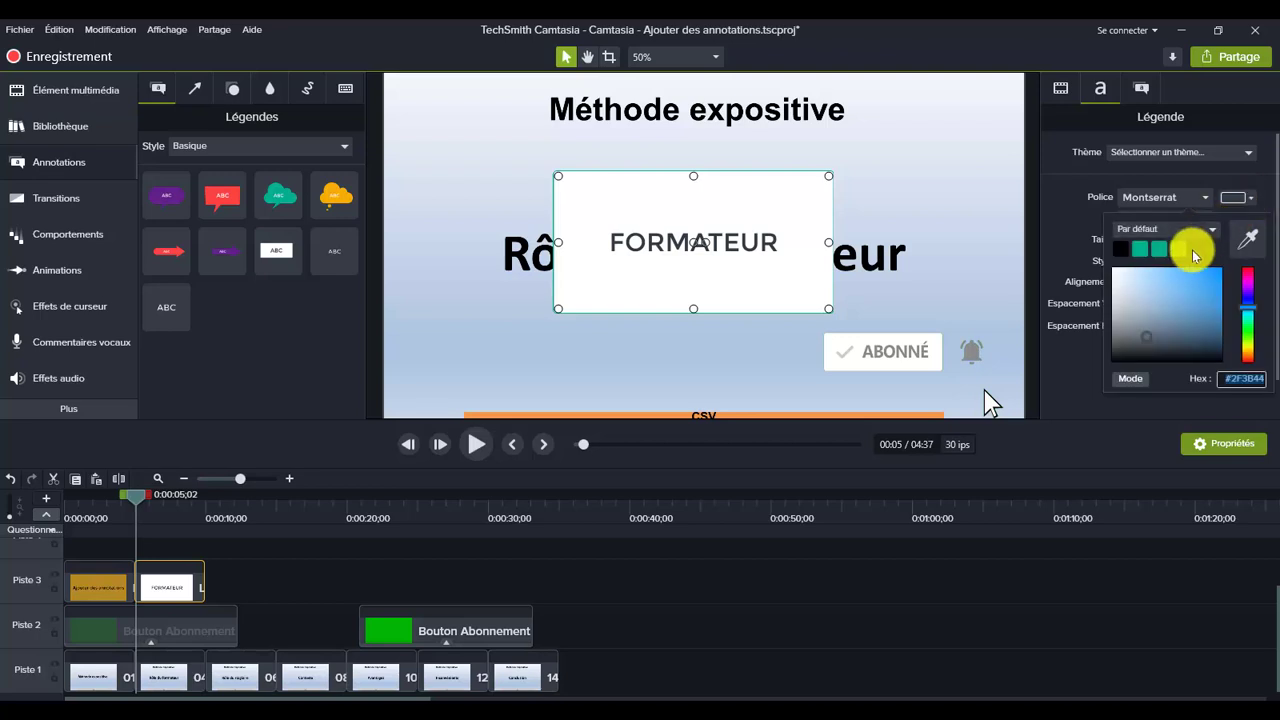
pyautogui.click(1251, 284)
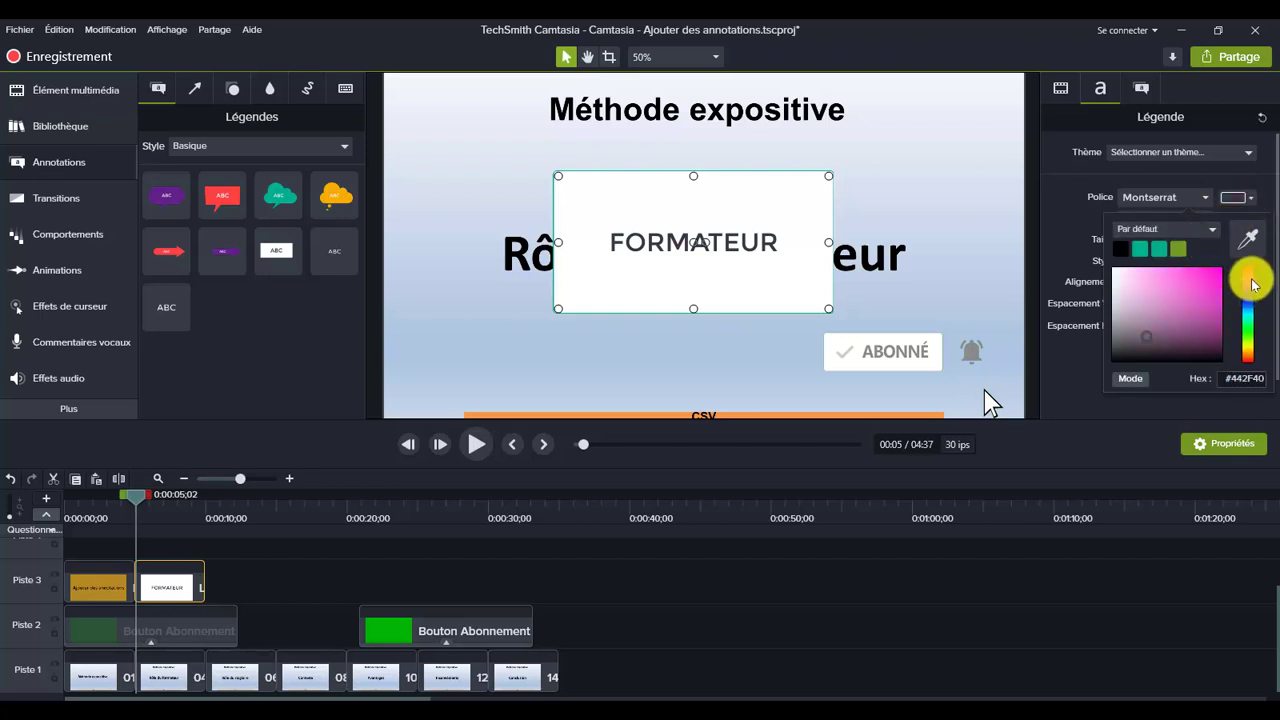
pyautogui.click(1248, 366)
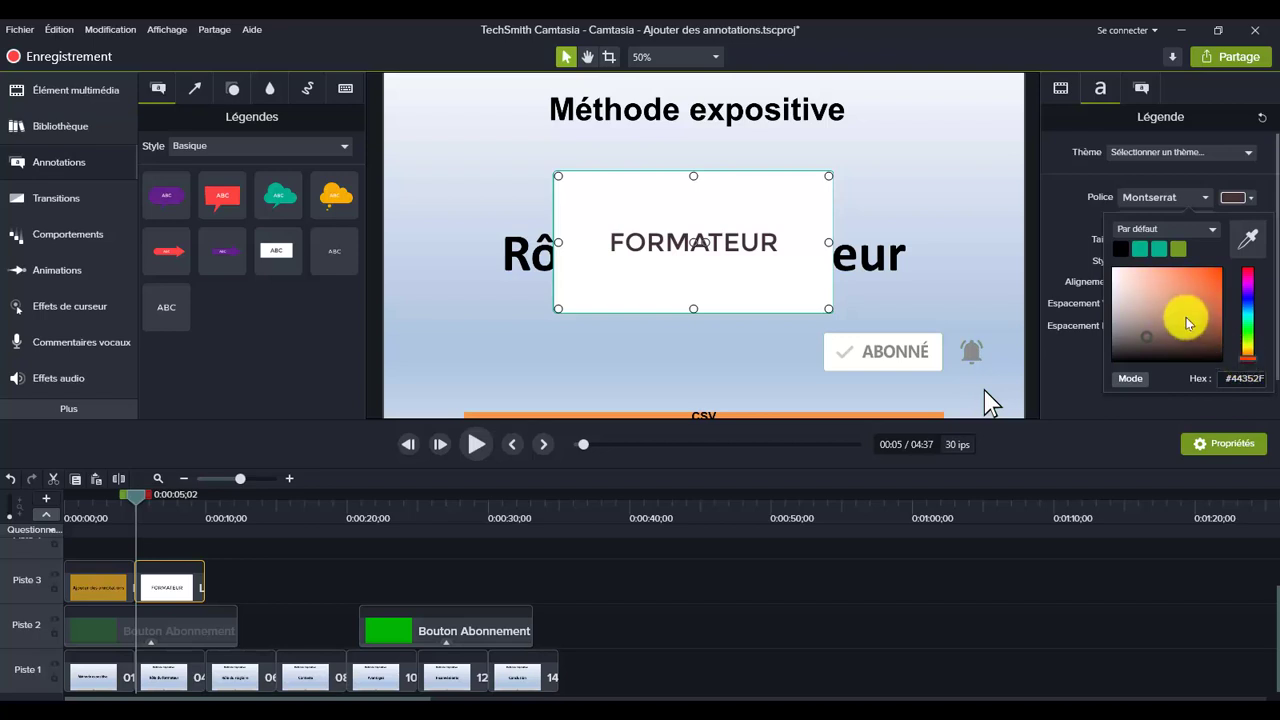
pyautogui.click(1202, 281)
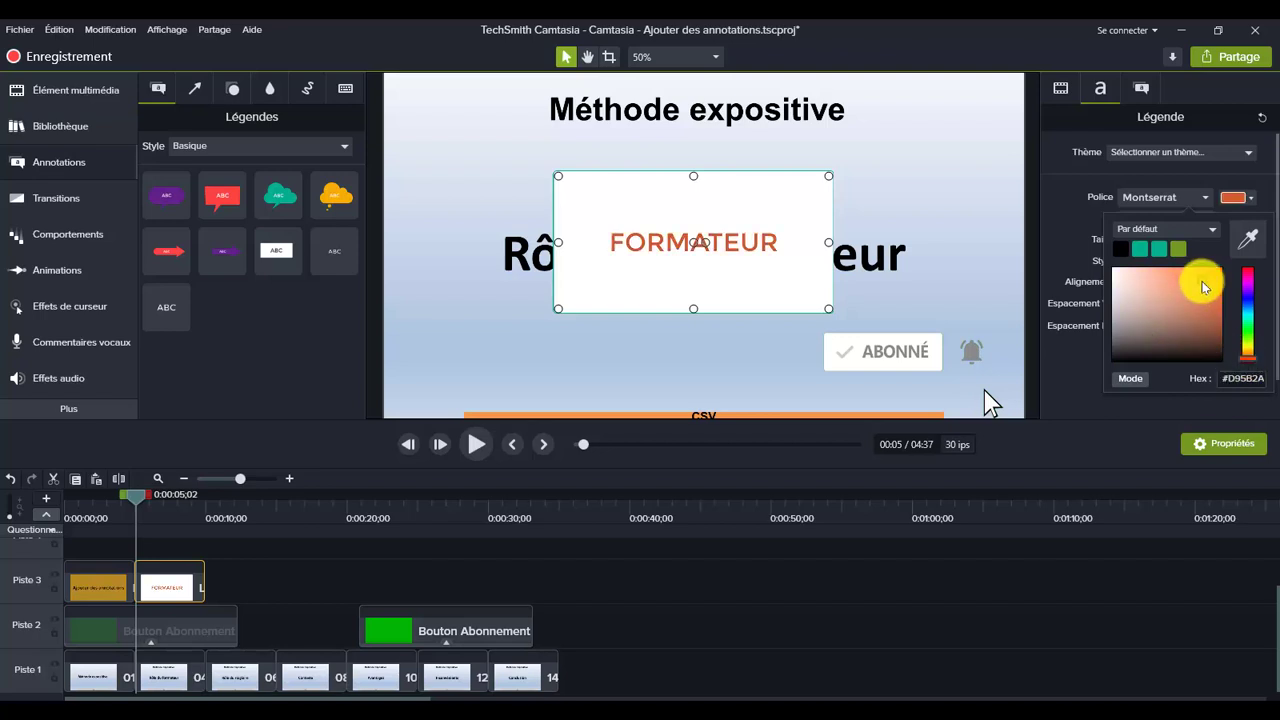
pyautogui.click(1119, 248)
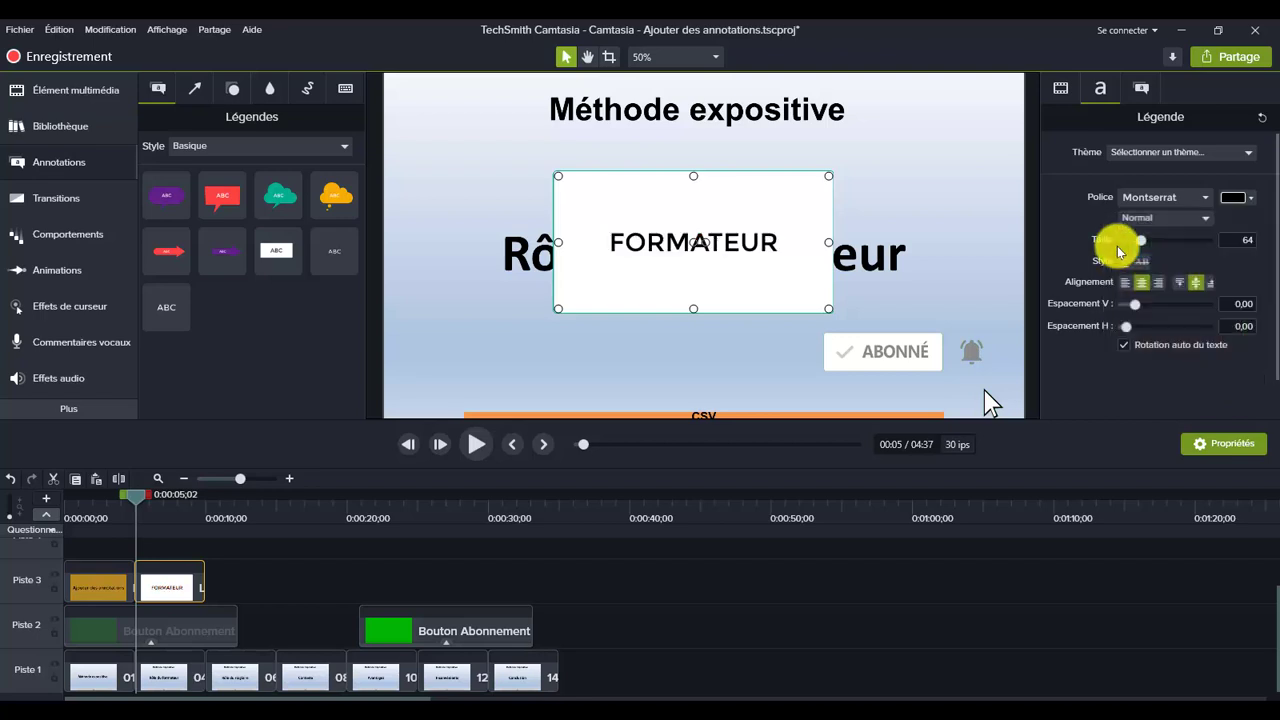
# Keep the FORMATEUR callout's shape as Rectangle de texte and give it a solid dark yellow fill, #CDB42B.
pyautogui.click(1139, 91)
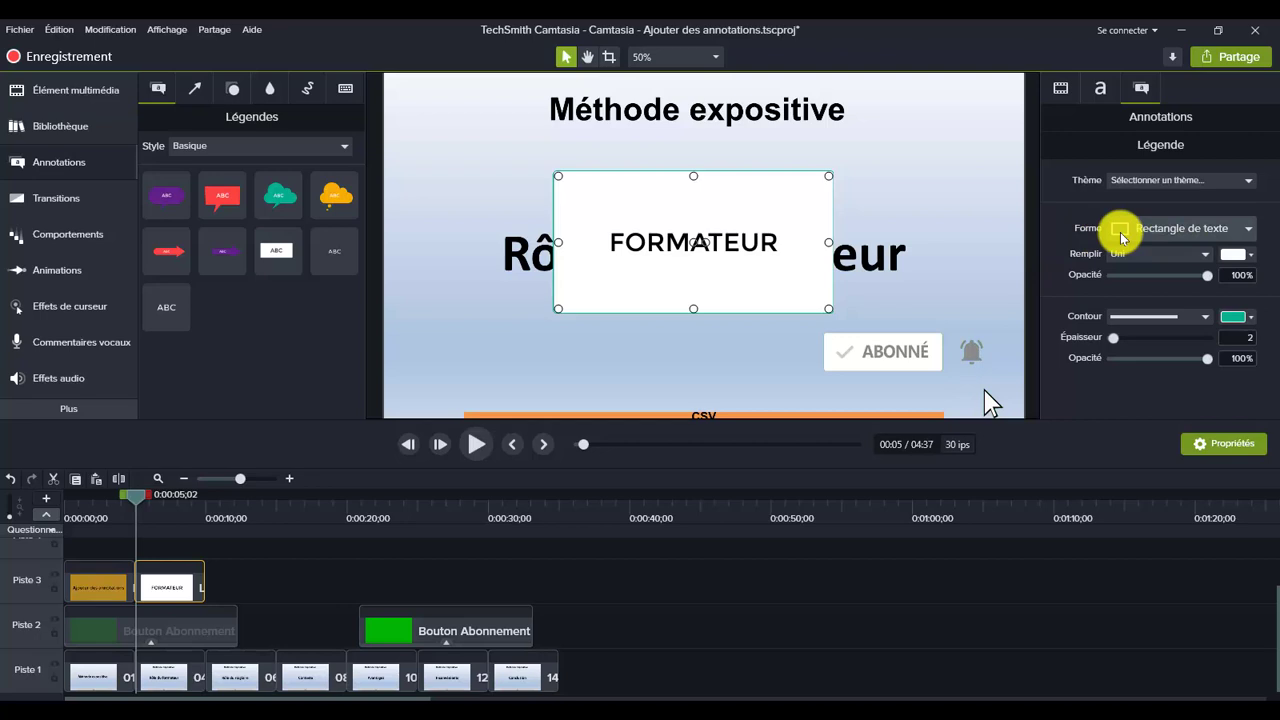
pyautogui.click(1247, 230)
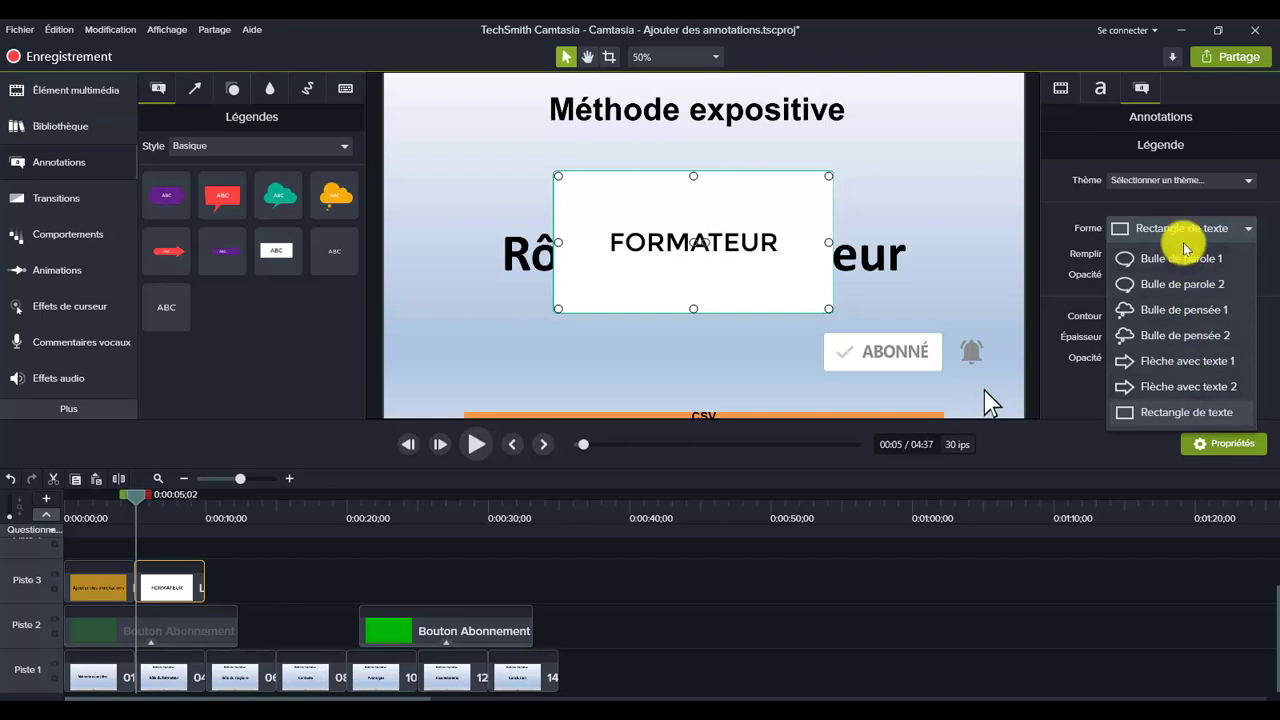
pyautogui.click(1056, 244)
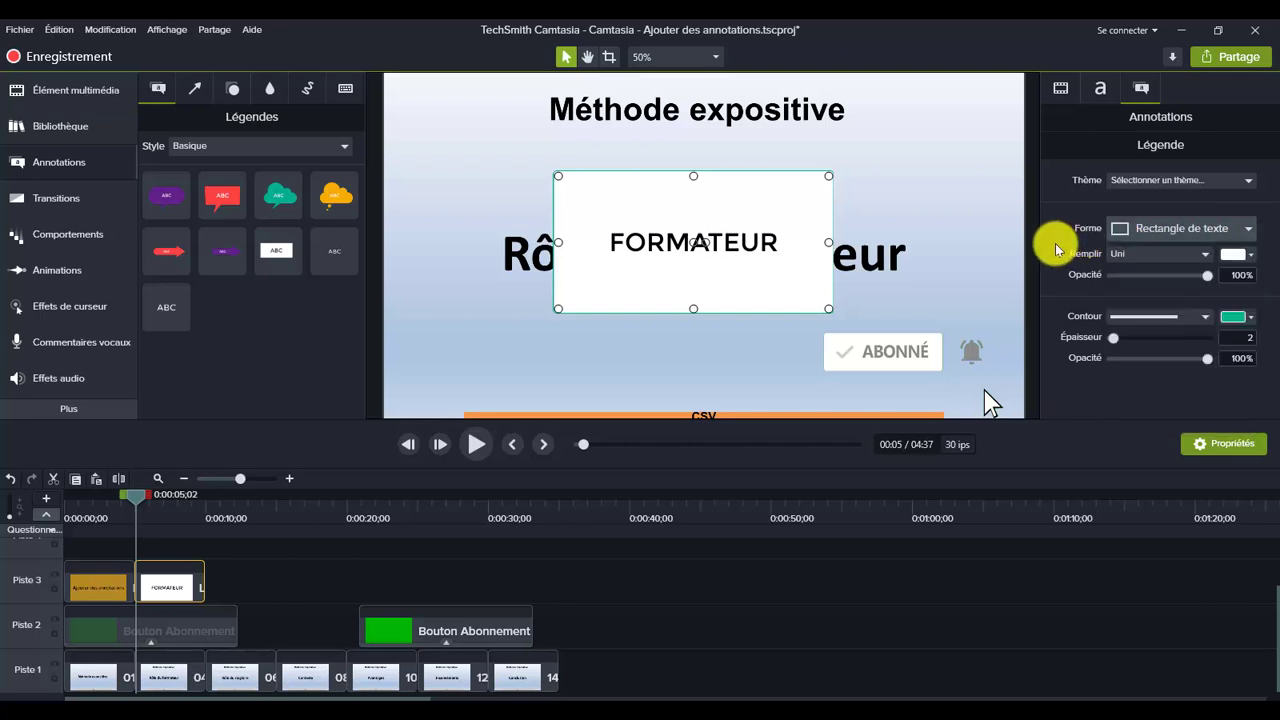
pyautogui.click(1249, 259)
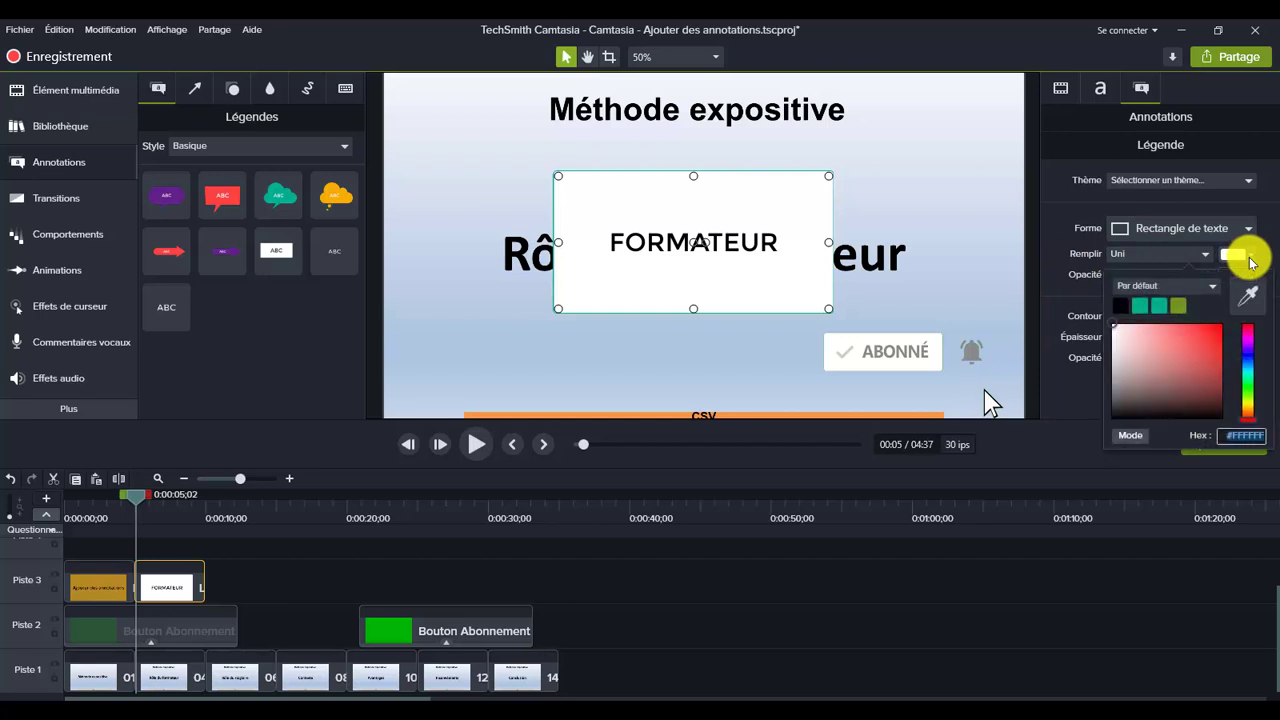
pyautogui.click(1247, 411)
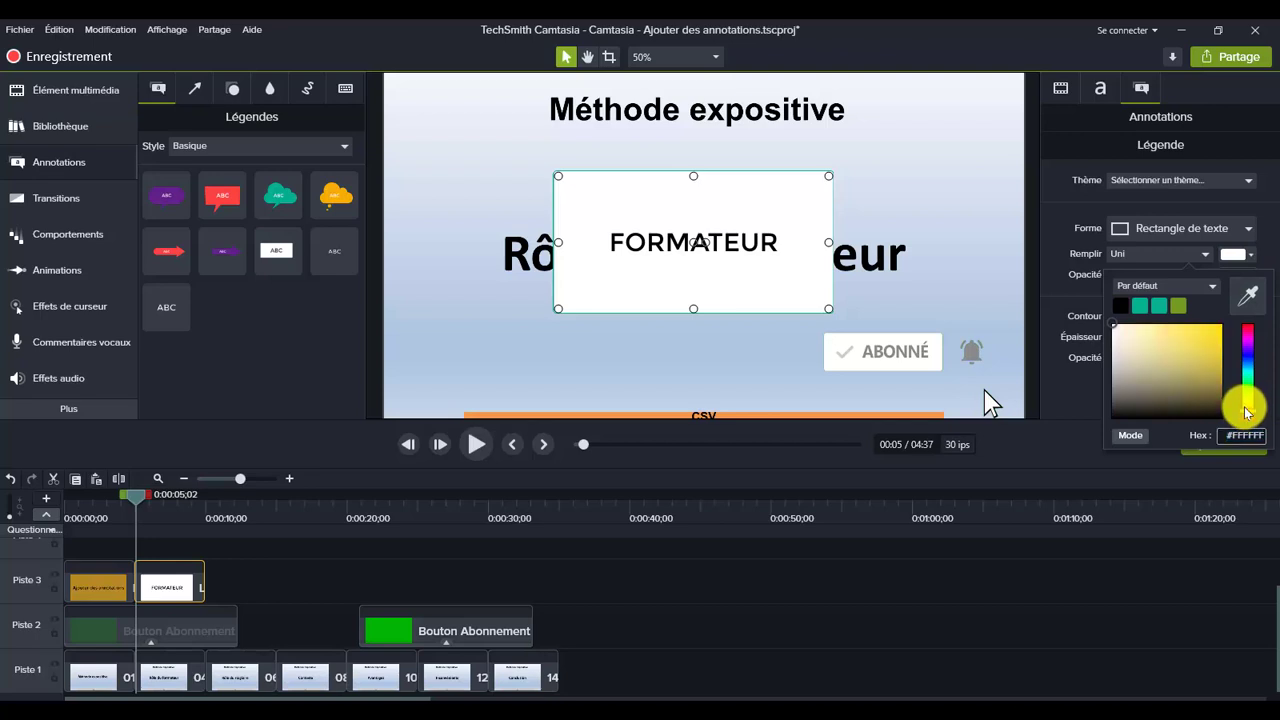
pyautogui.click(1200, 343)
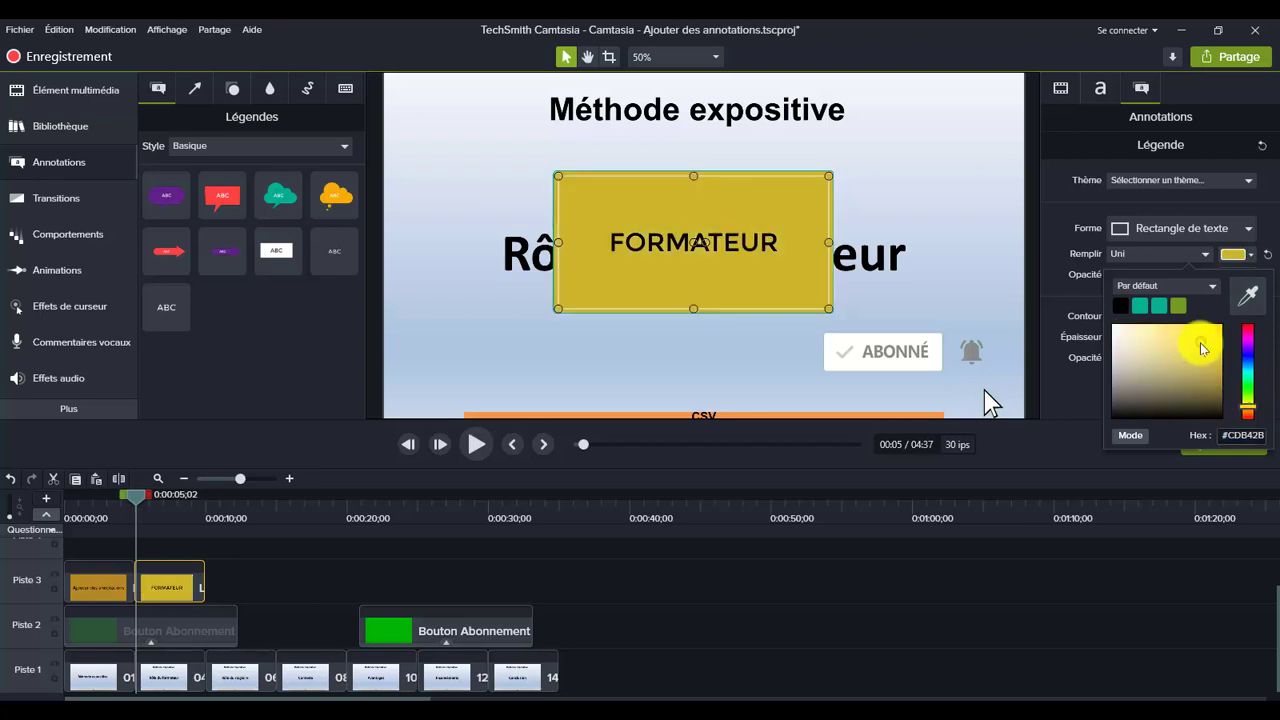
# Shift the FORMATEUR callout's solid fill to a yellow-green shade, #C0CD2B, and deselect the callout to check it.
pyautogui.click(1247, 418)
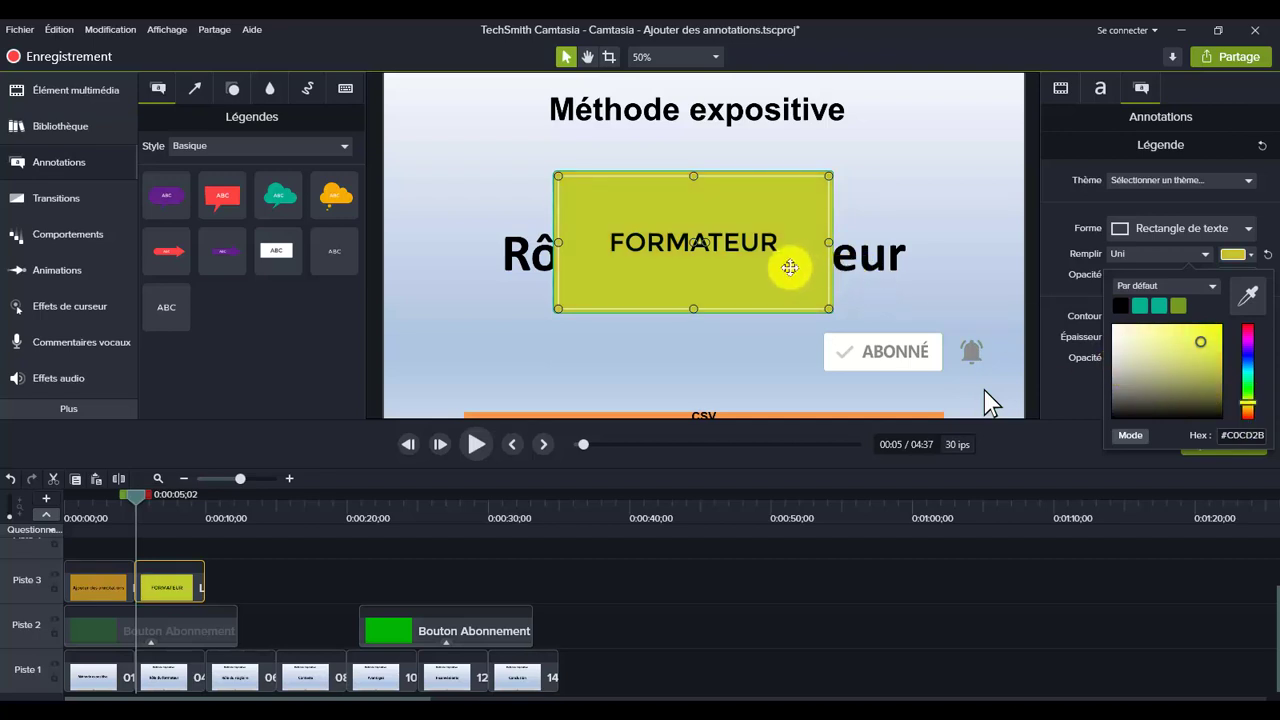
pyautogui.click(914, 298)
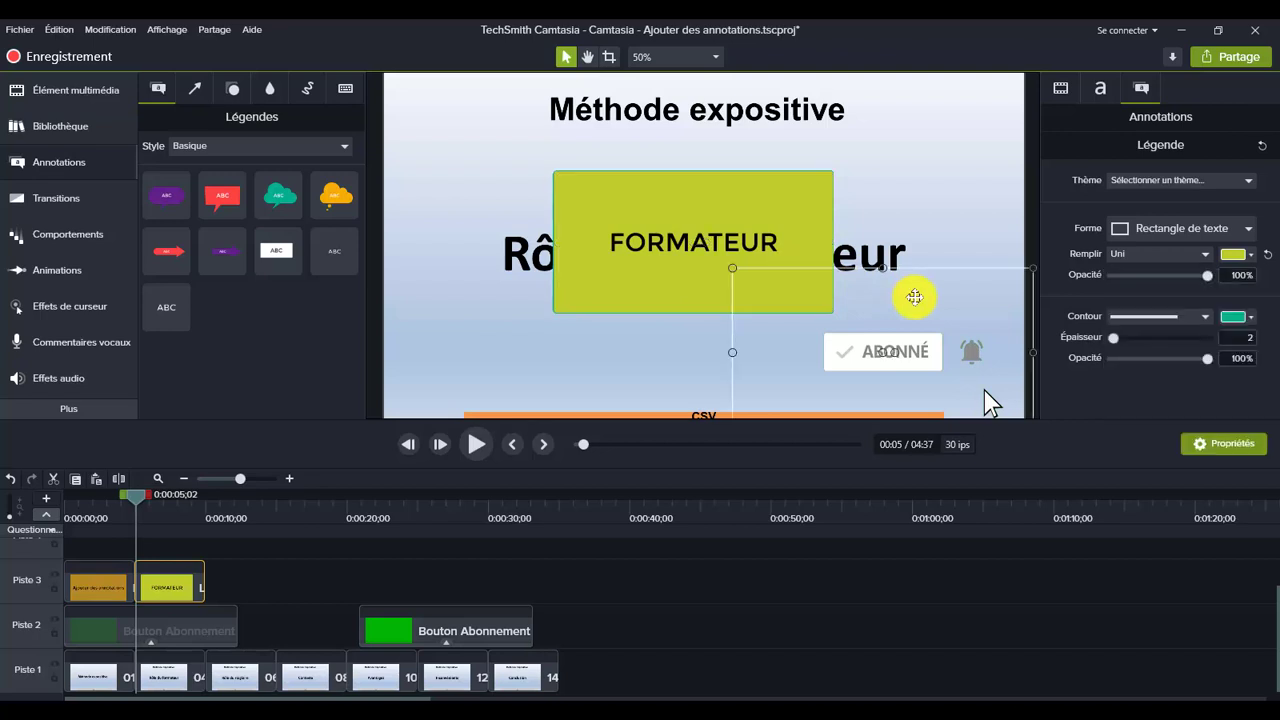
pyautogui.click(860, 214)
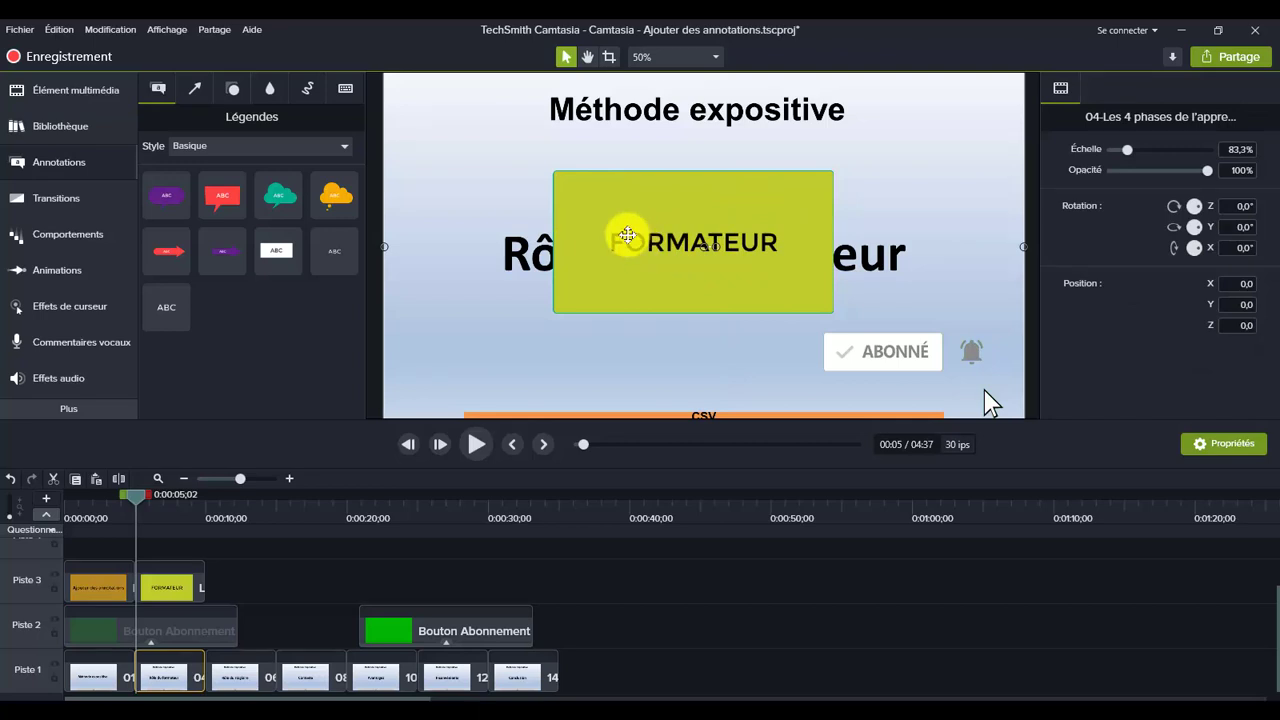
# Keep the FORMATEUR callout's solid outline style and set its outline colour to golden orange, #CD9E20.
pyautogui.click(689, 221)
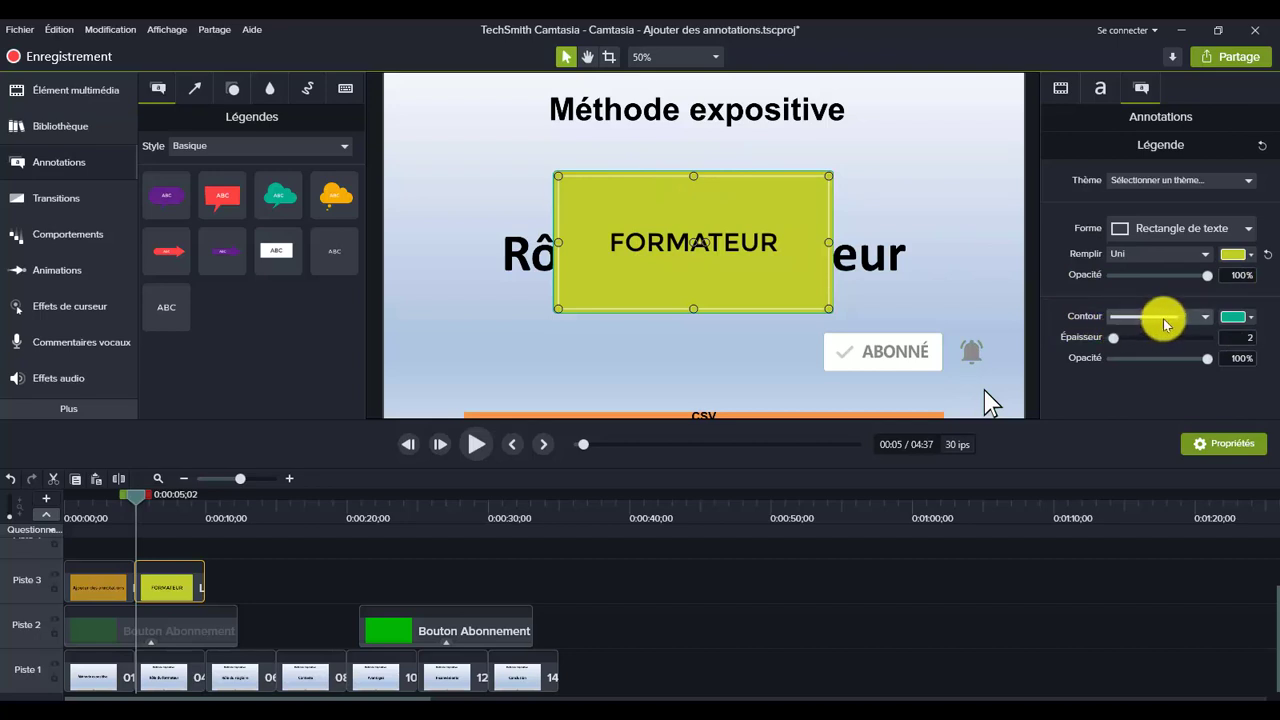
pyautogui.click(1205, 318)
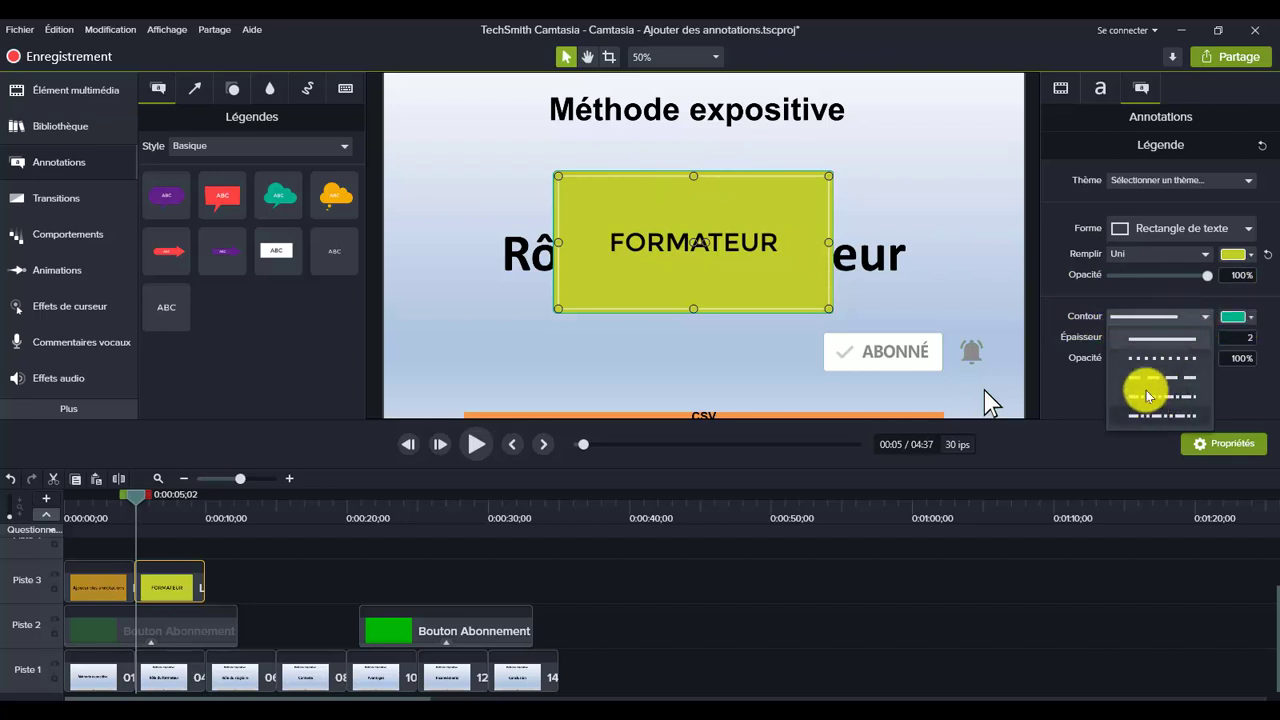
pyautogui.click(1253, 320)
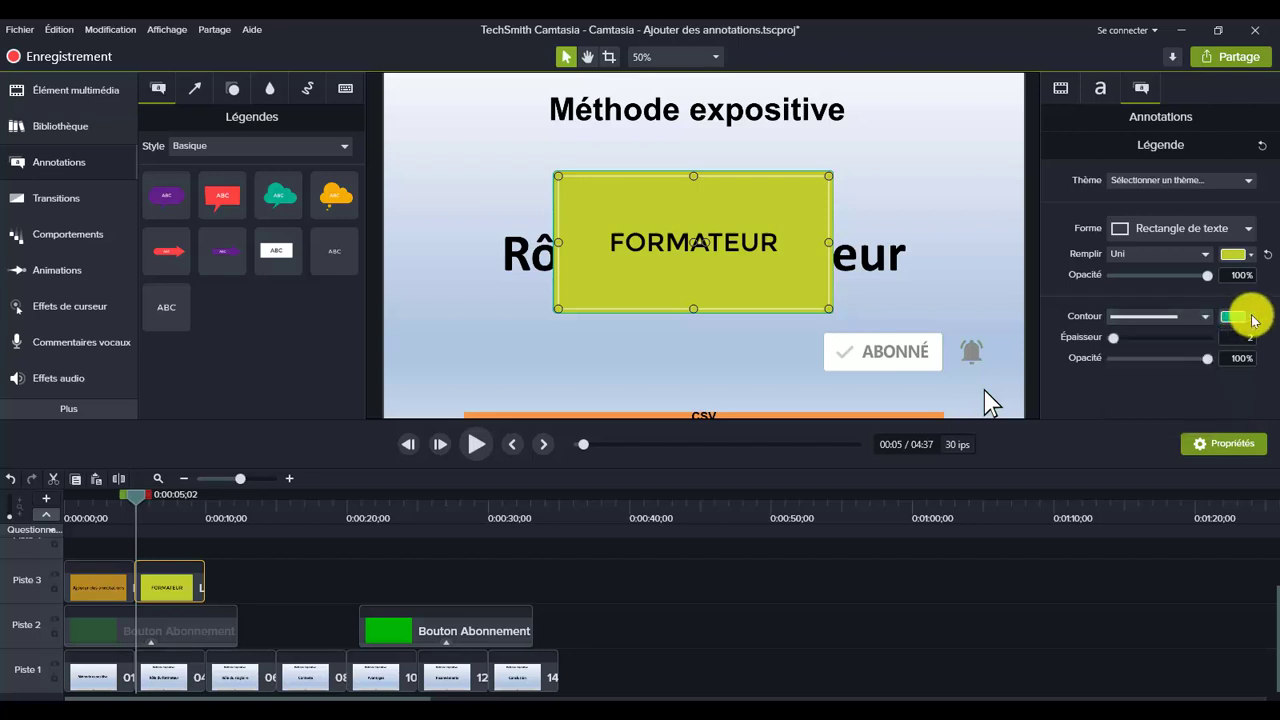
pyautogui.click(1253, 320)
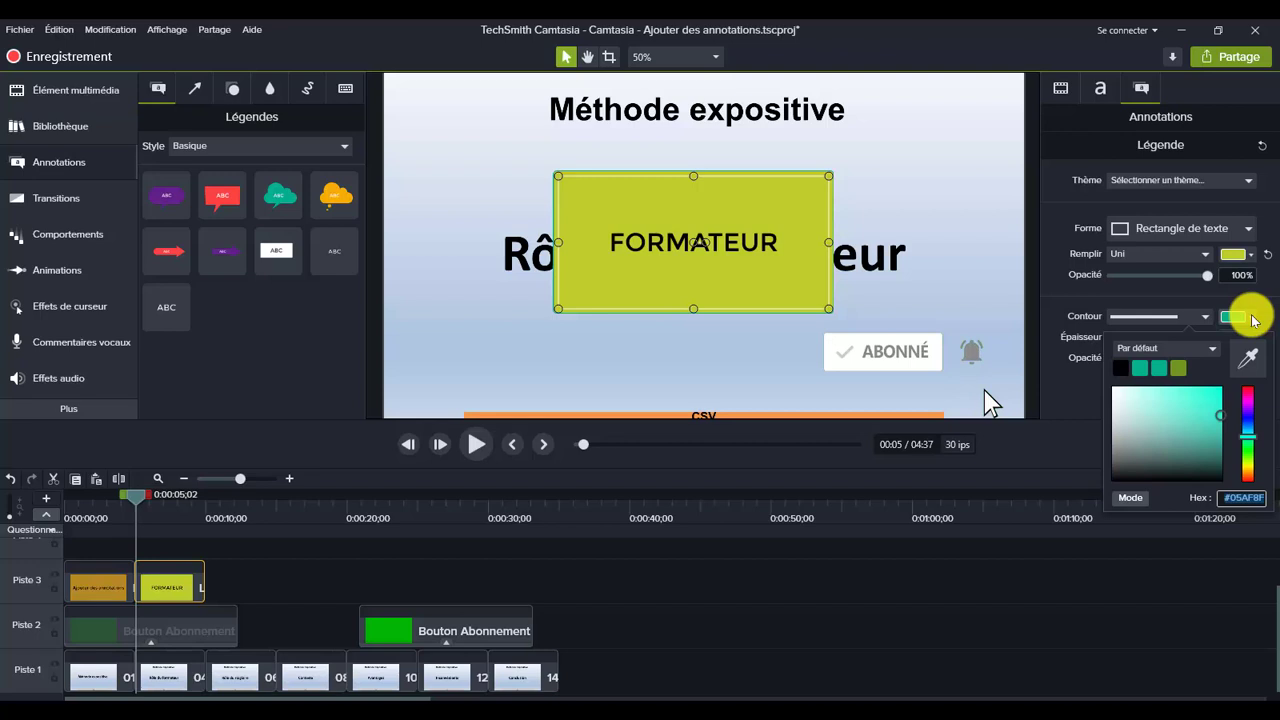
pyautogui.click(1250, 478)
pyautogui.click(1206, 410)
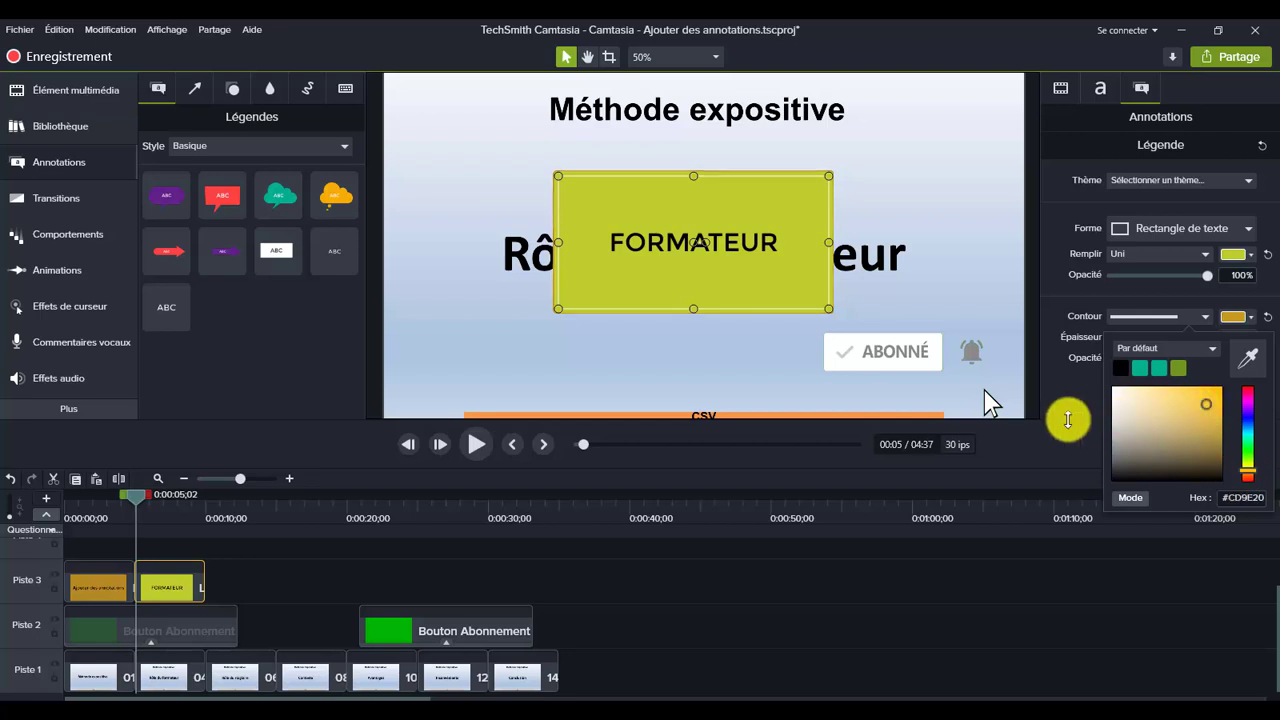
pyautogui.click(1066, 420)
pyautogui.click(881, 296)
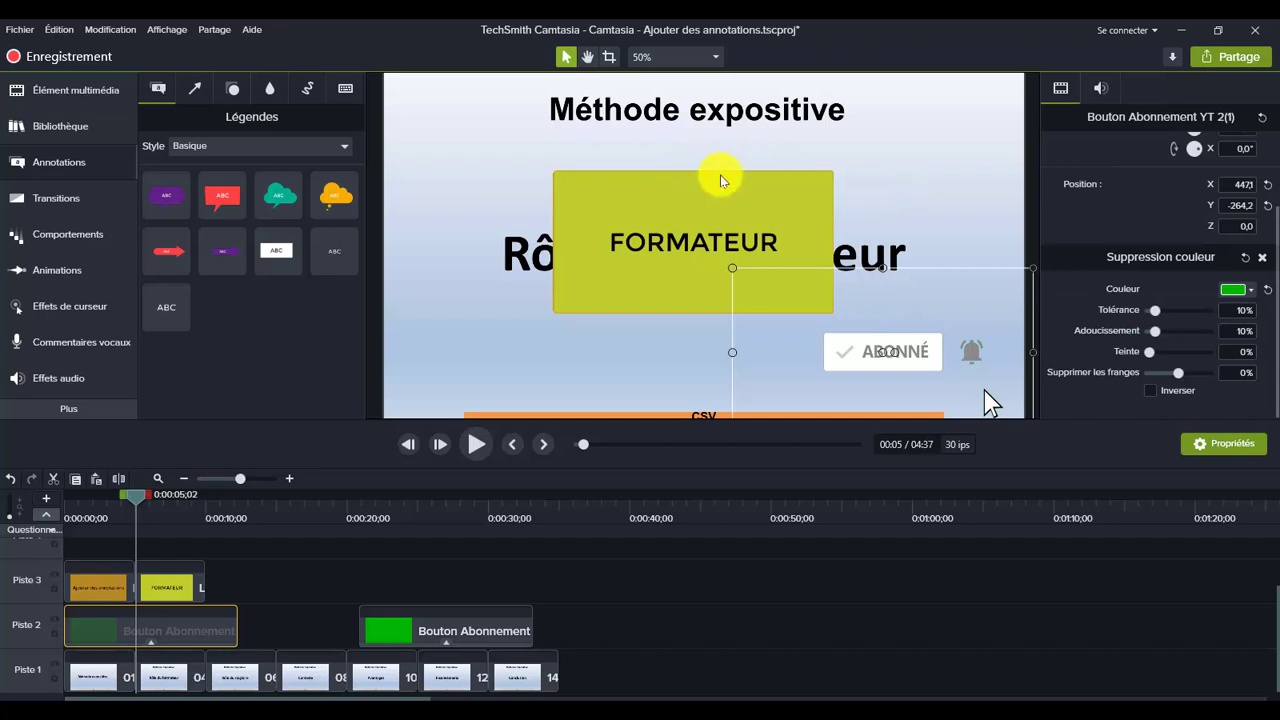
pyautogui.click(900, 197)
# Enlarge the FORMATEUR callout's rectangle from its corners and lower edge until it covers the visible slide area.
pyautogui.click(706, 233)
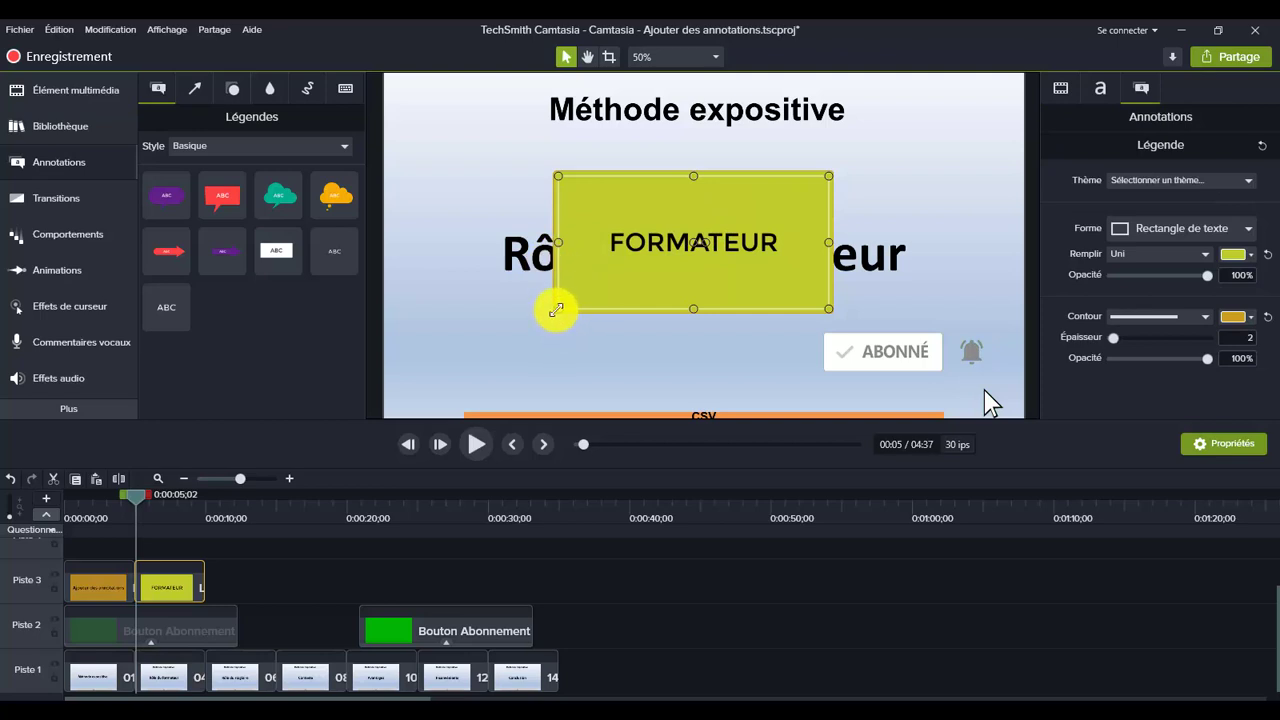
pyautogui.moveTo(556, 310); pyautogui.dragTo(379, 409)
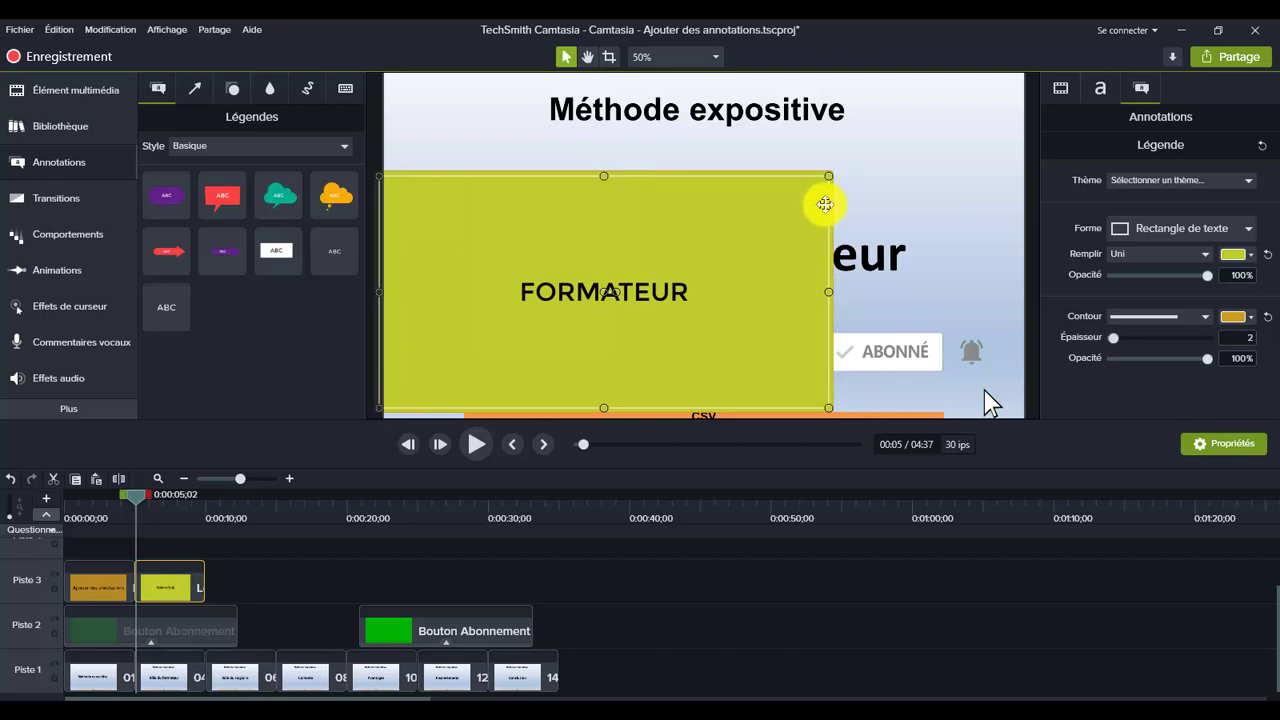
pyautogui.moveTo(832, 173); pyautogui.dragTo(1054, 57)
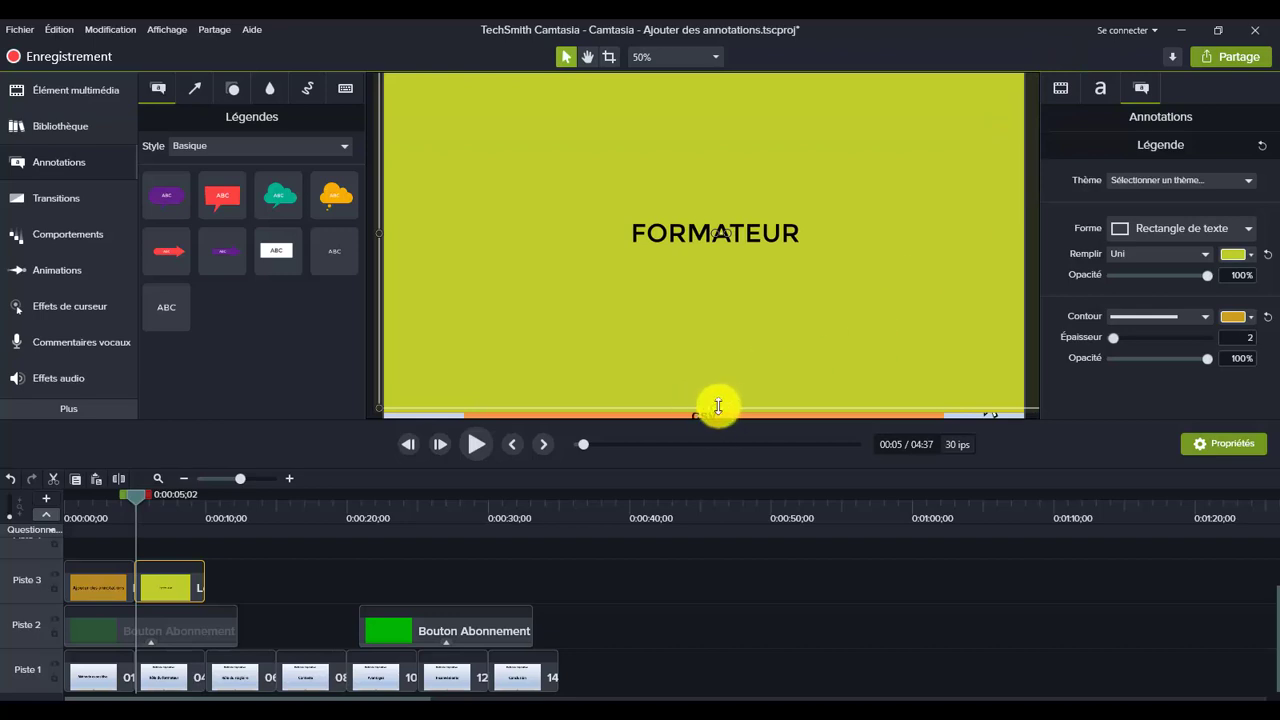
pyautogui.moveTo(714, 408); pyautogui.dragTo(714, 420)
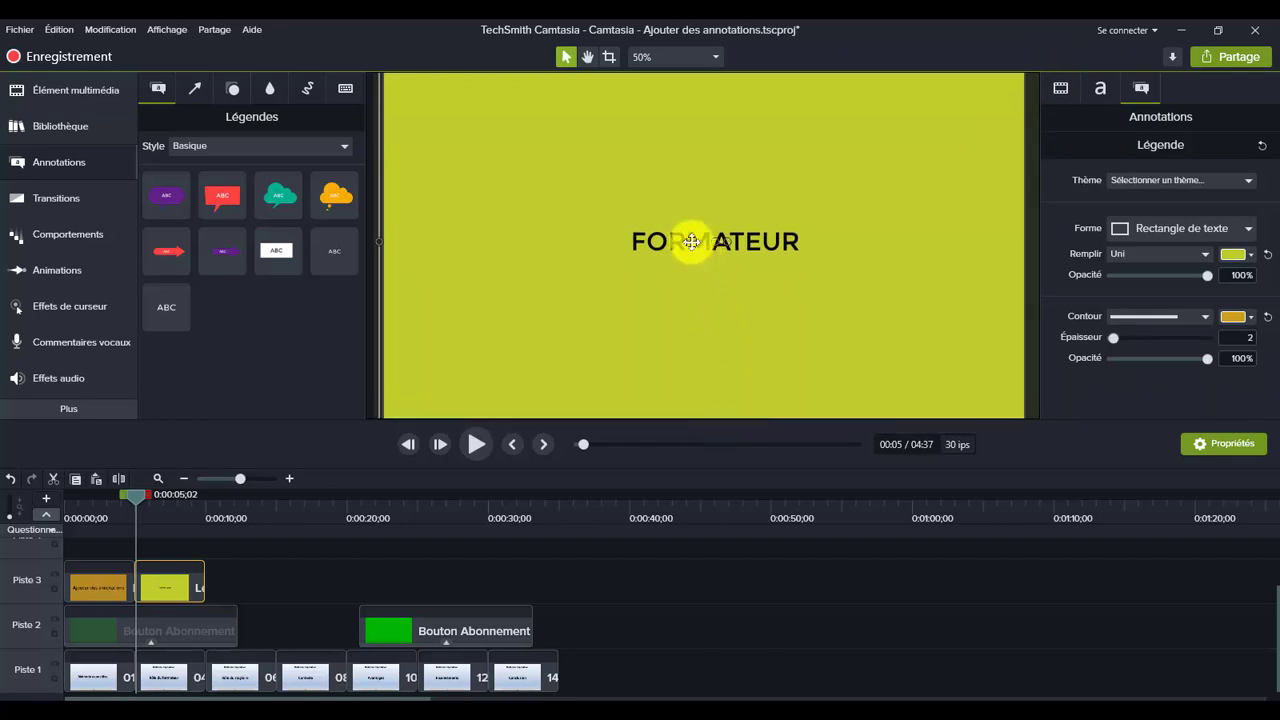
# Increase the FORMATEUR text size to 126.
pyautogui.doubleClick(691, 241)
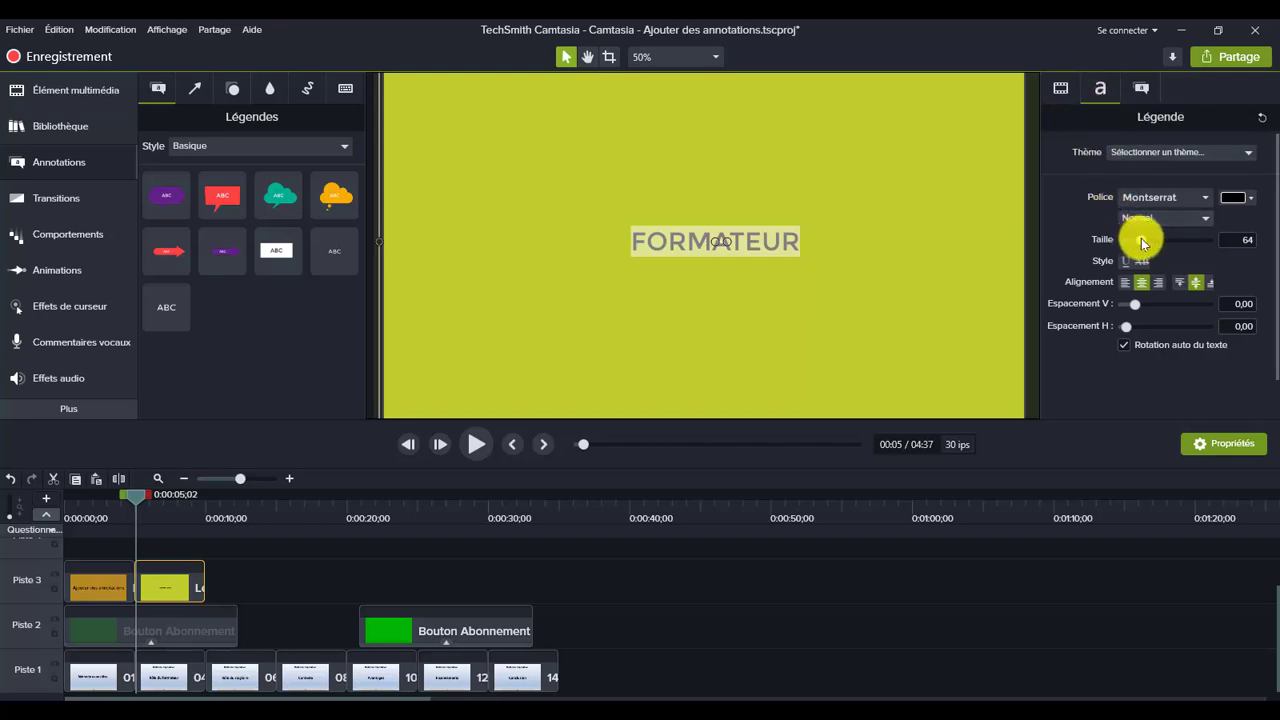
pyautogui.moveTo(1142, 243); pyautogui.dragTo(1143, 243)
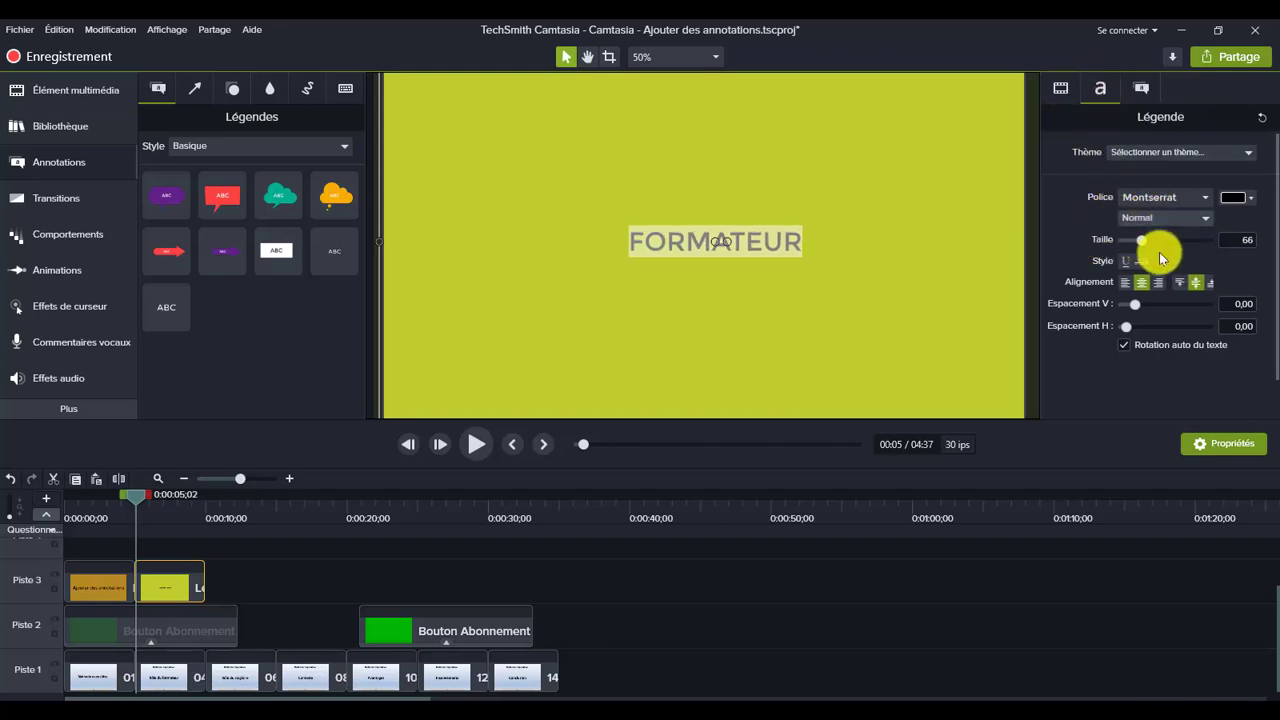
pyautogui.moveTo(1139, 242); pyautogui.dragTo(1160, 241)
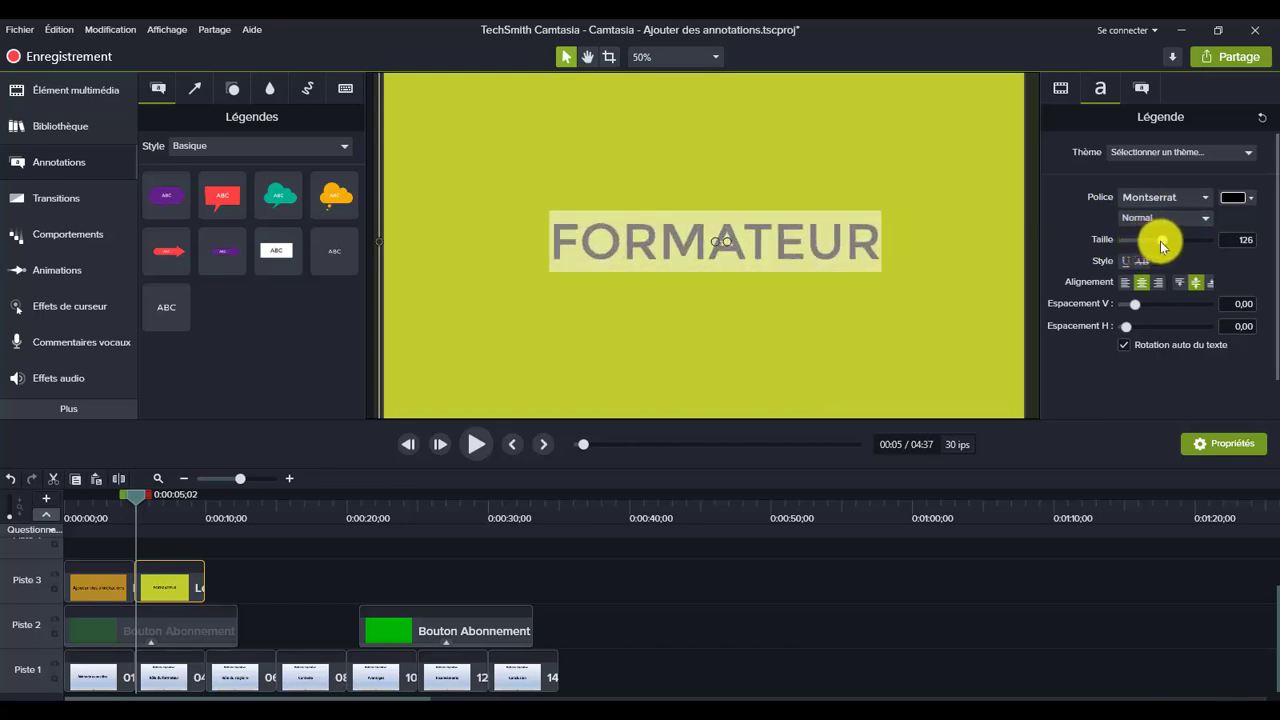
pyautogui.click(957, 286)
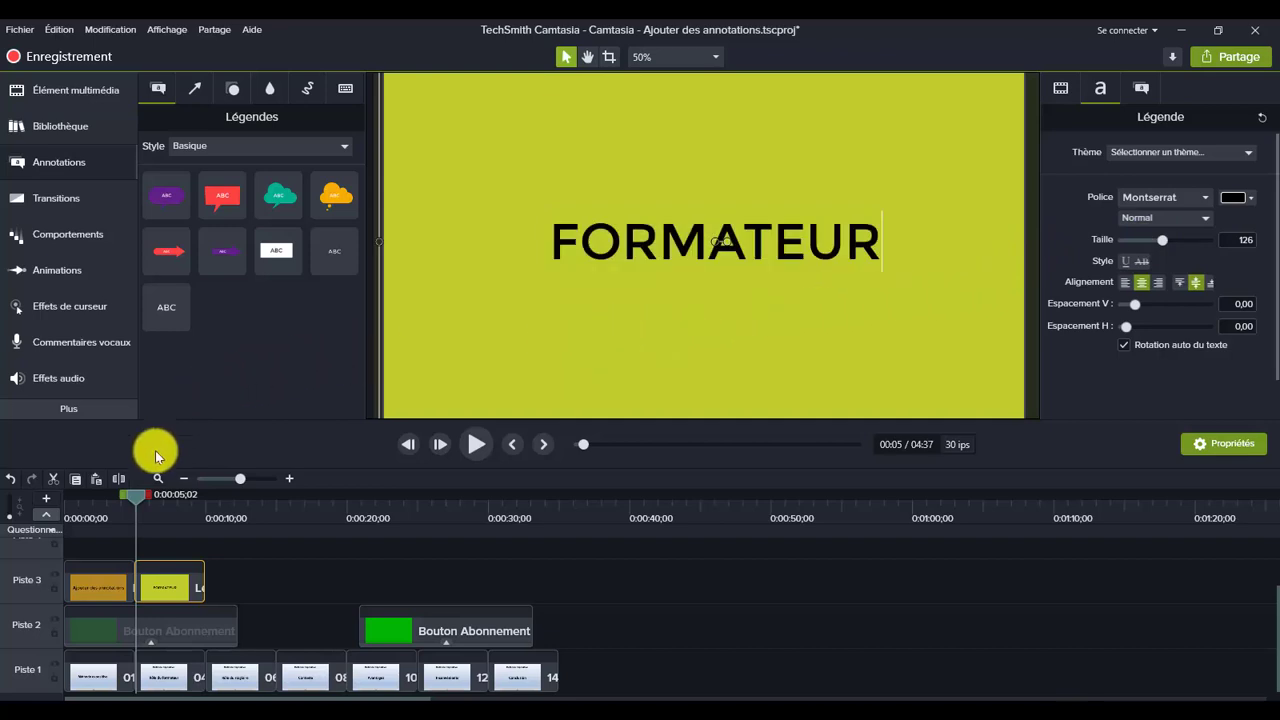
# Play the timeline from 0:00:04;12 to preview the passage from the title annotation through the FORMATEUR callout to the next slide.
pyautogui.click(119, 500)
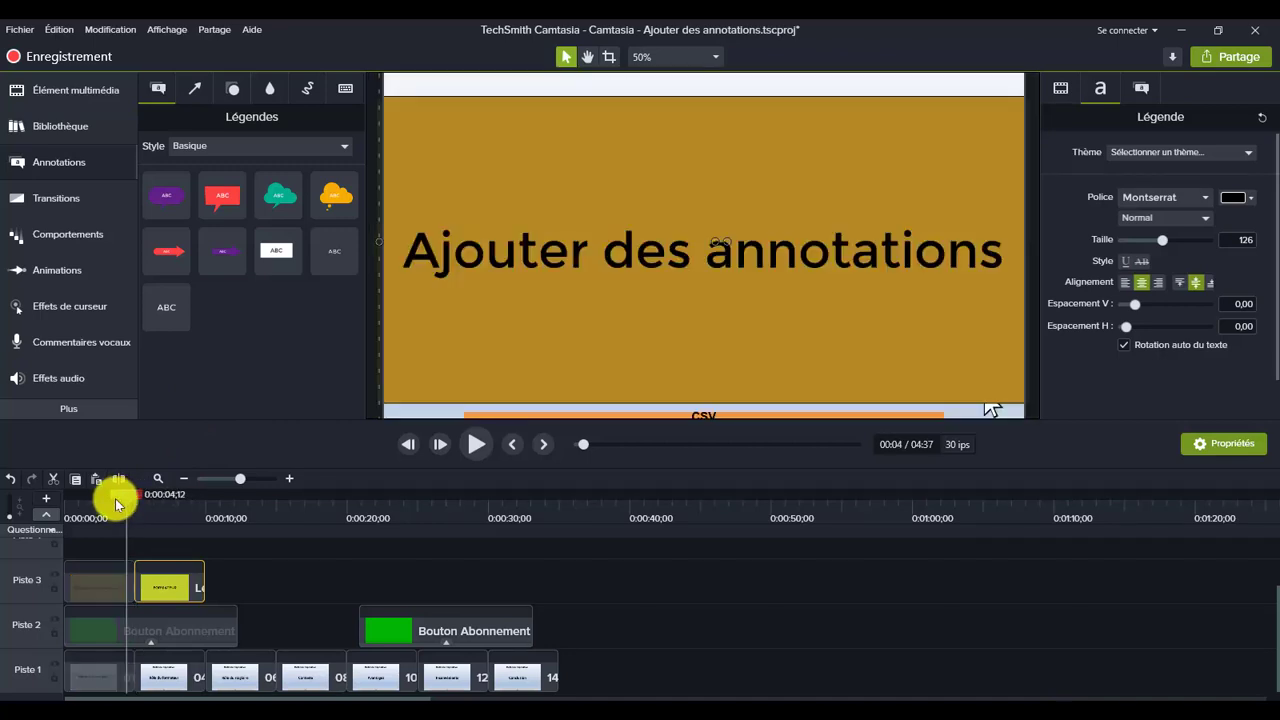
pyautogui.click(474, 446)
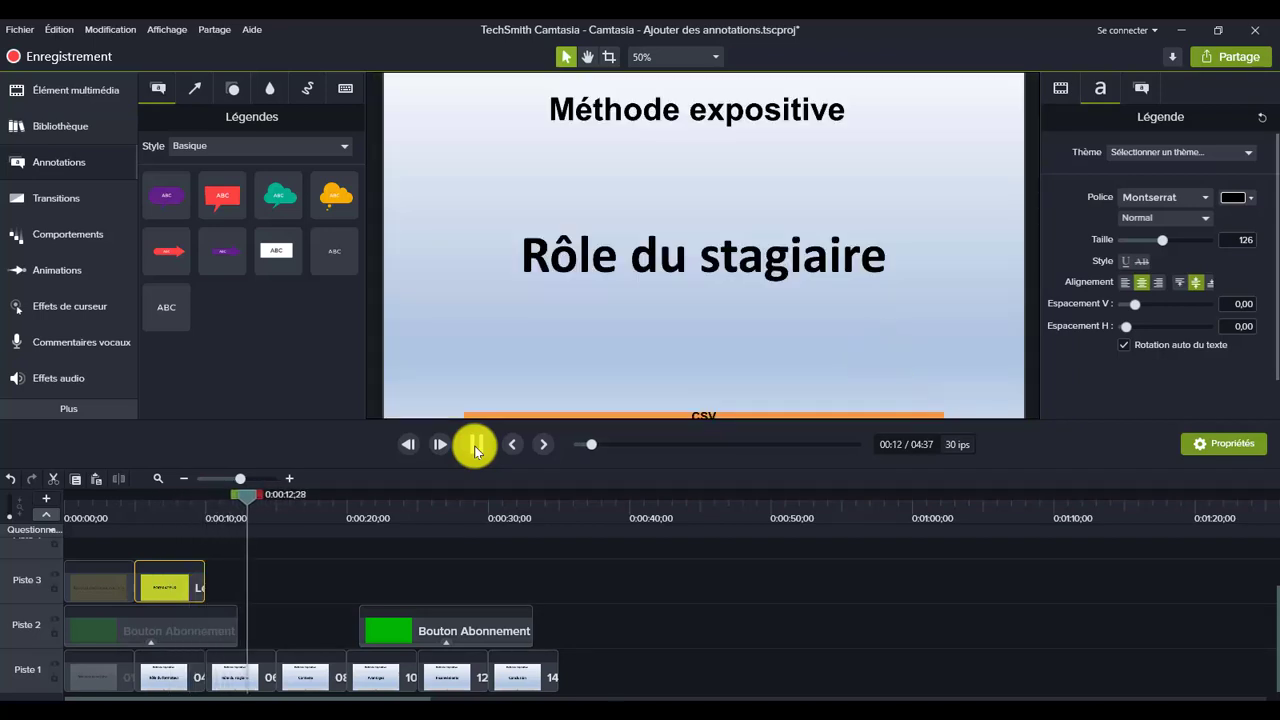
pyautogui.click(475, 450)
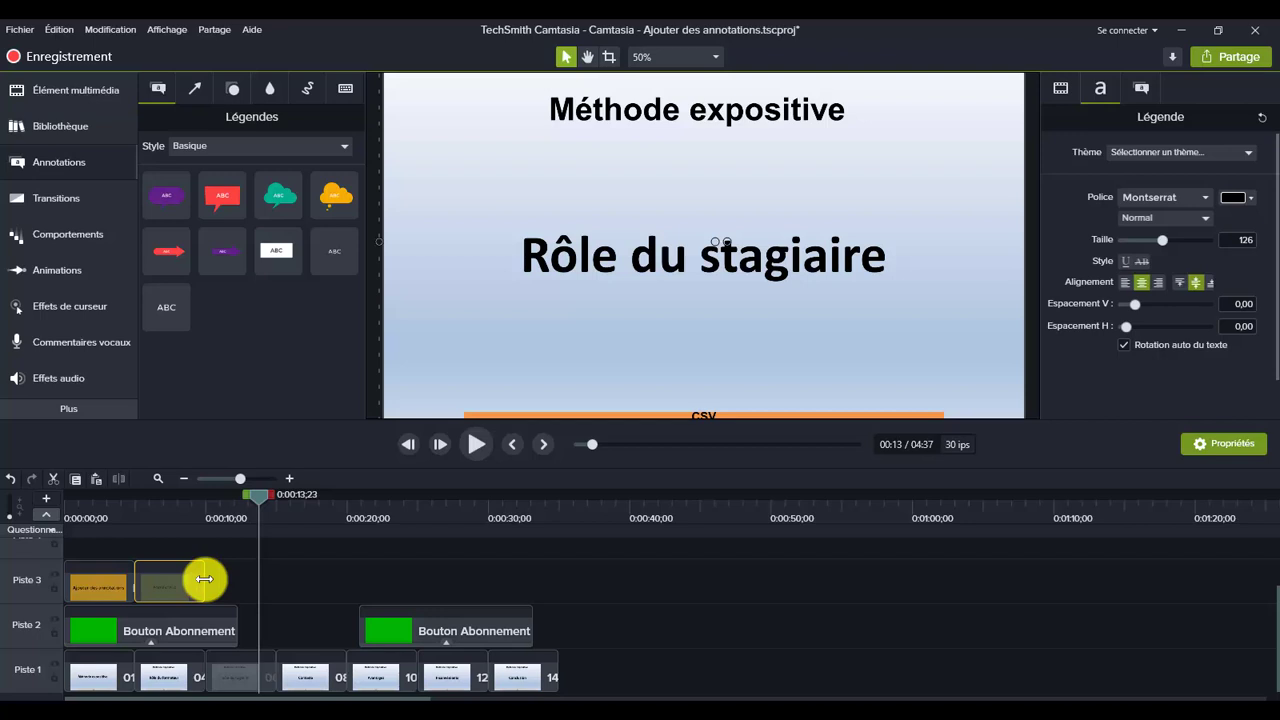
# Extend the FORMATEUR clip on Piste 3 to a duration of 26;22 and play the timeline from 0:00:13;23 over it.
pyautogui.moveTo(204, 579); pyautogui.dragTo(512, 588)
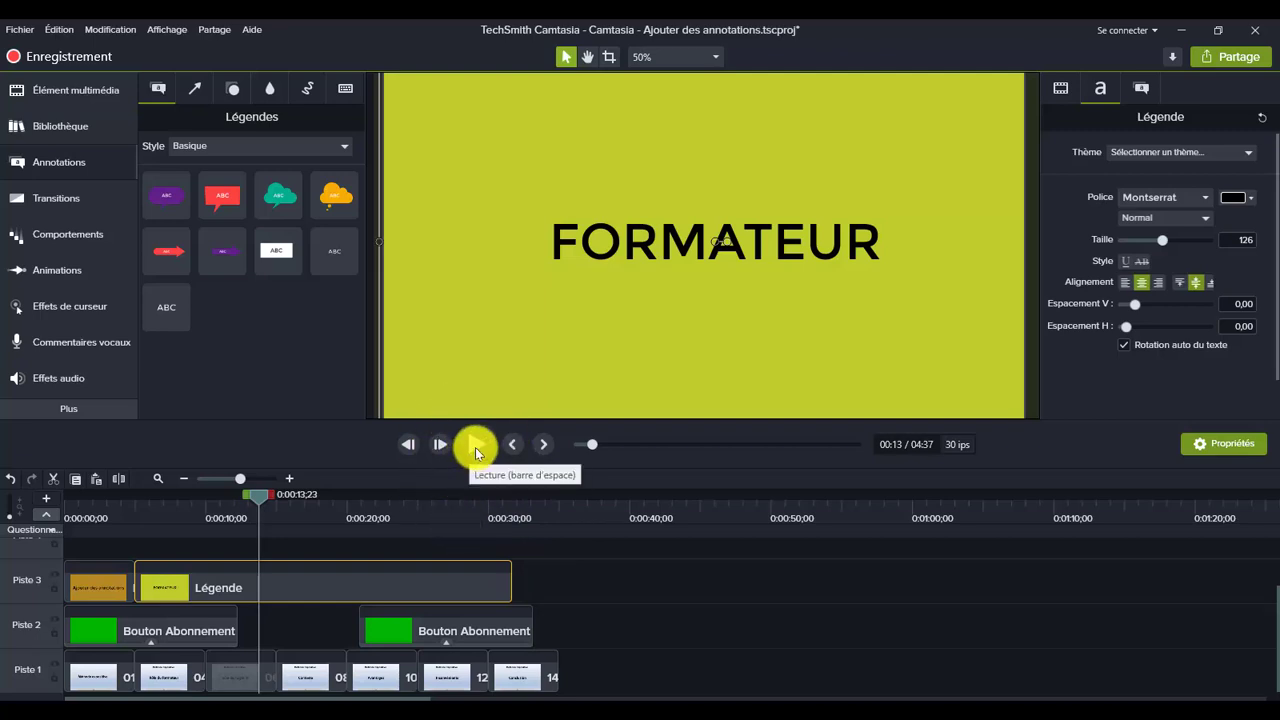
pyautogui.click(475, 447)
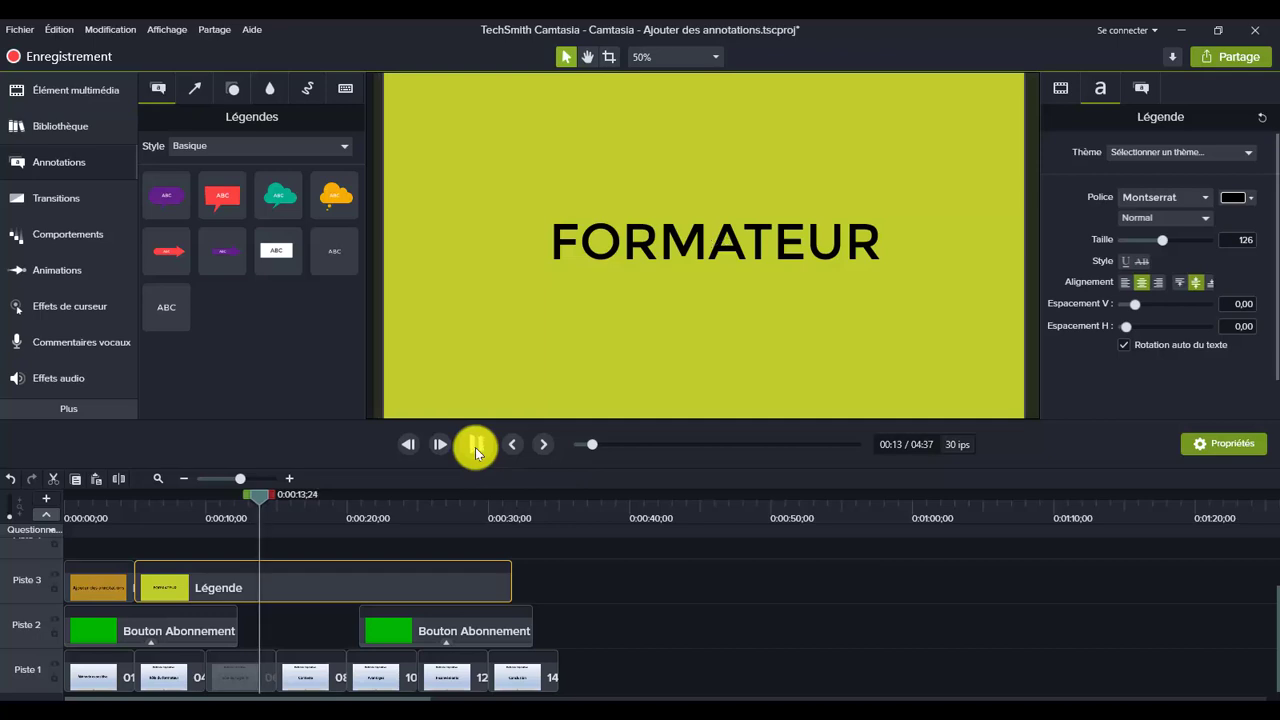
pyautogui.click(306, 569)
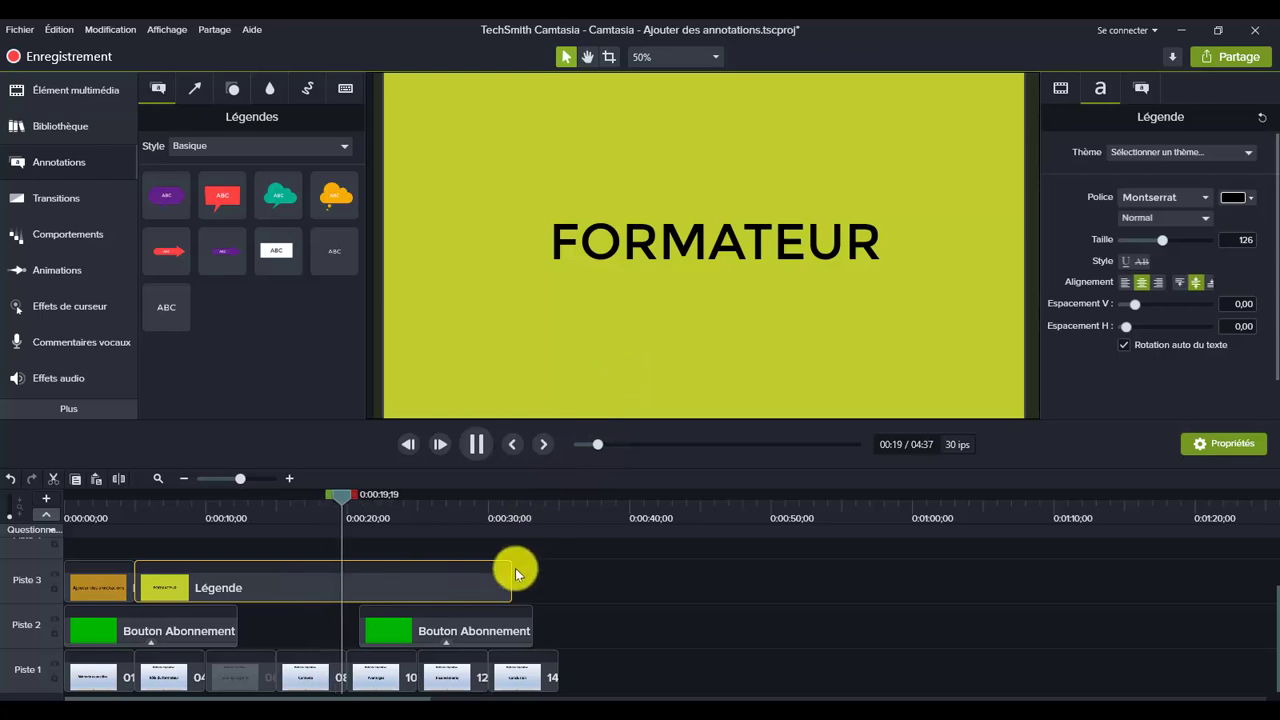
pyautogui.click(445, 589)
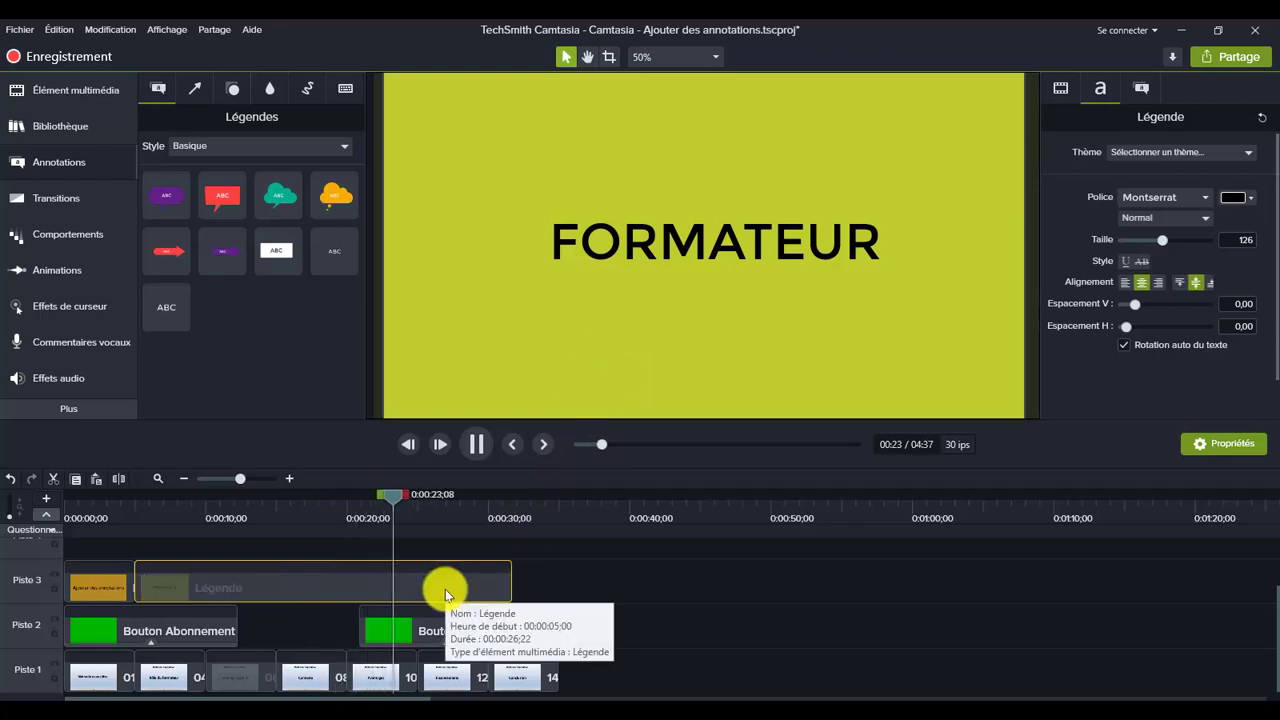
pyautogui.click(475, 444)
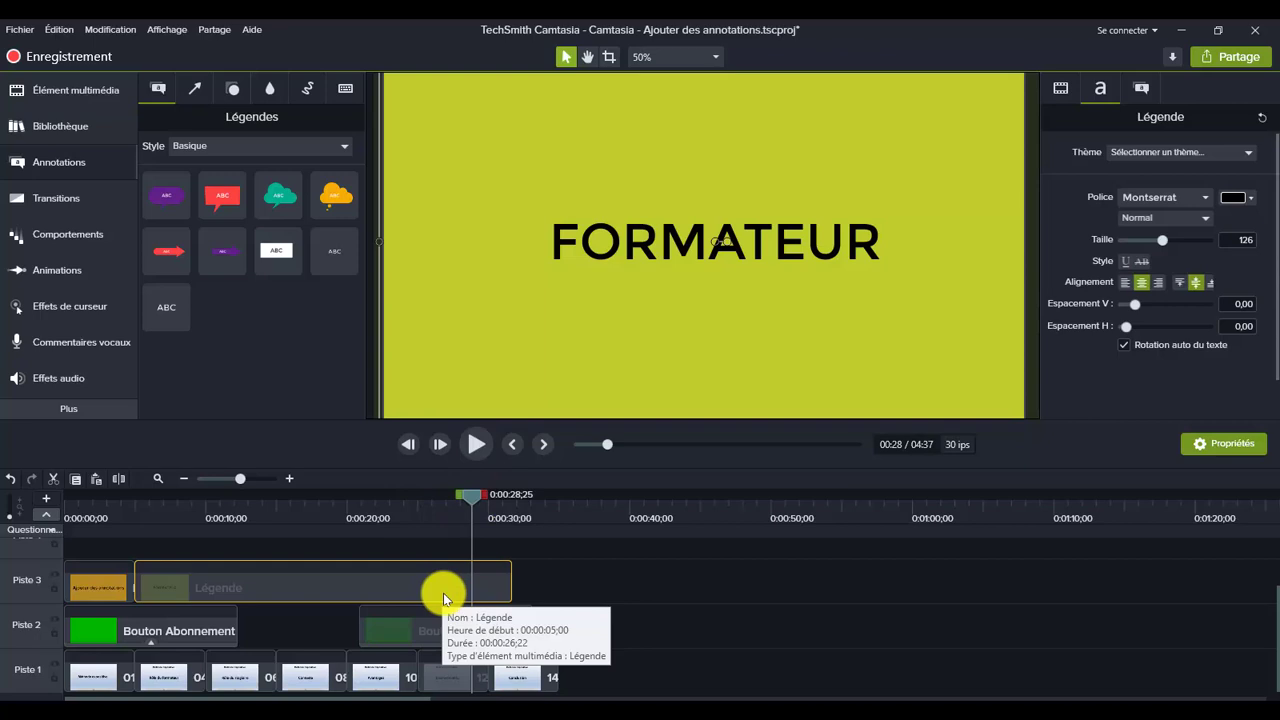
# Shorten the FORMATEUR clip to about 2.5 seconds and shift slides 04 to 14 on Piste 1 together to start around its end.
pyautogui.moveTo(512, 583); pyautogui.dragTo(167, 581)
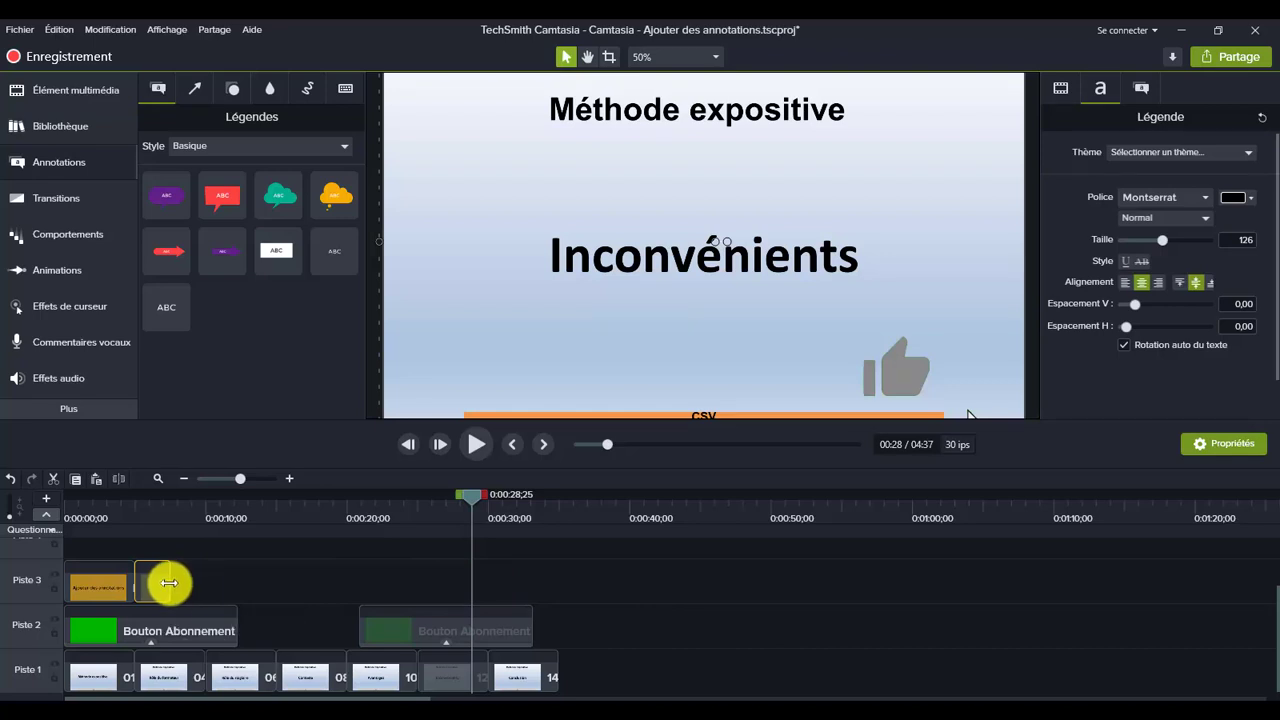
pyautogui.click(150, 683)
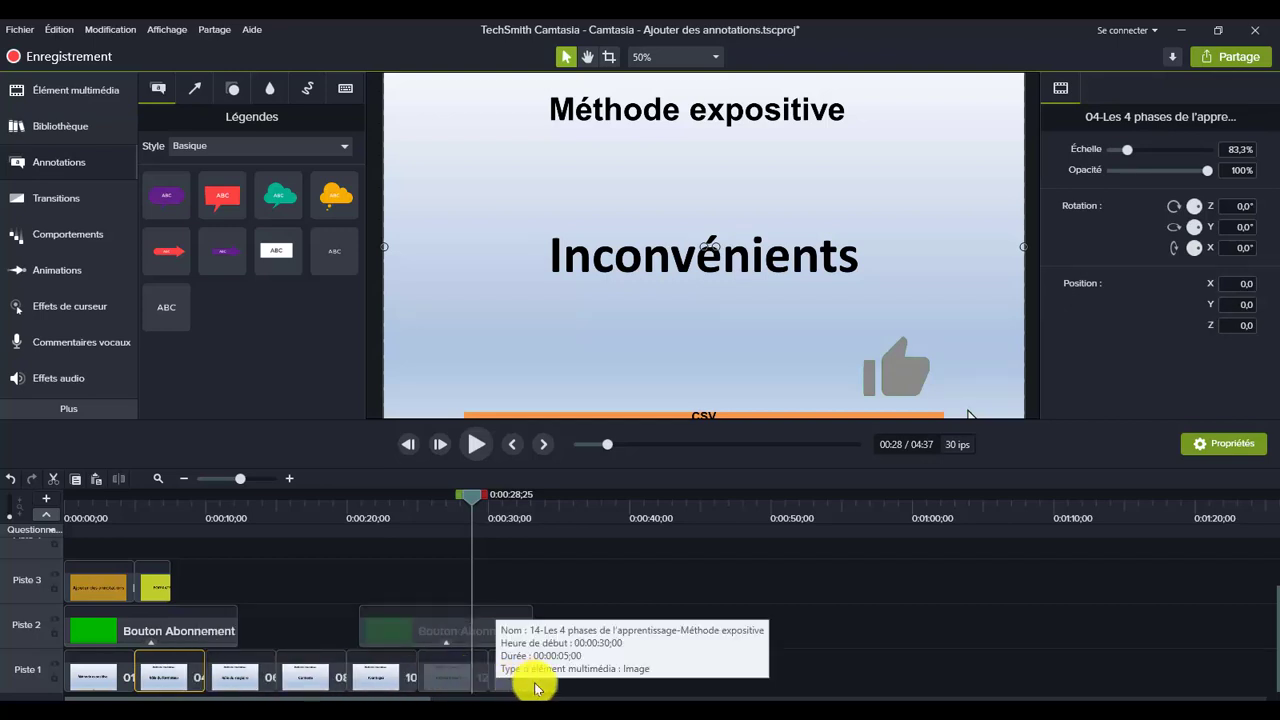
pyautogui.click(591, 680)
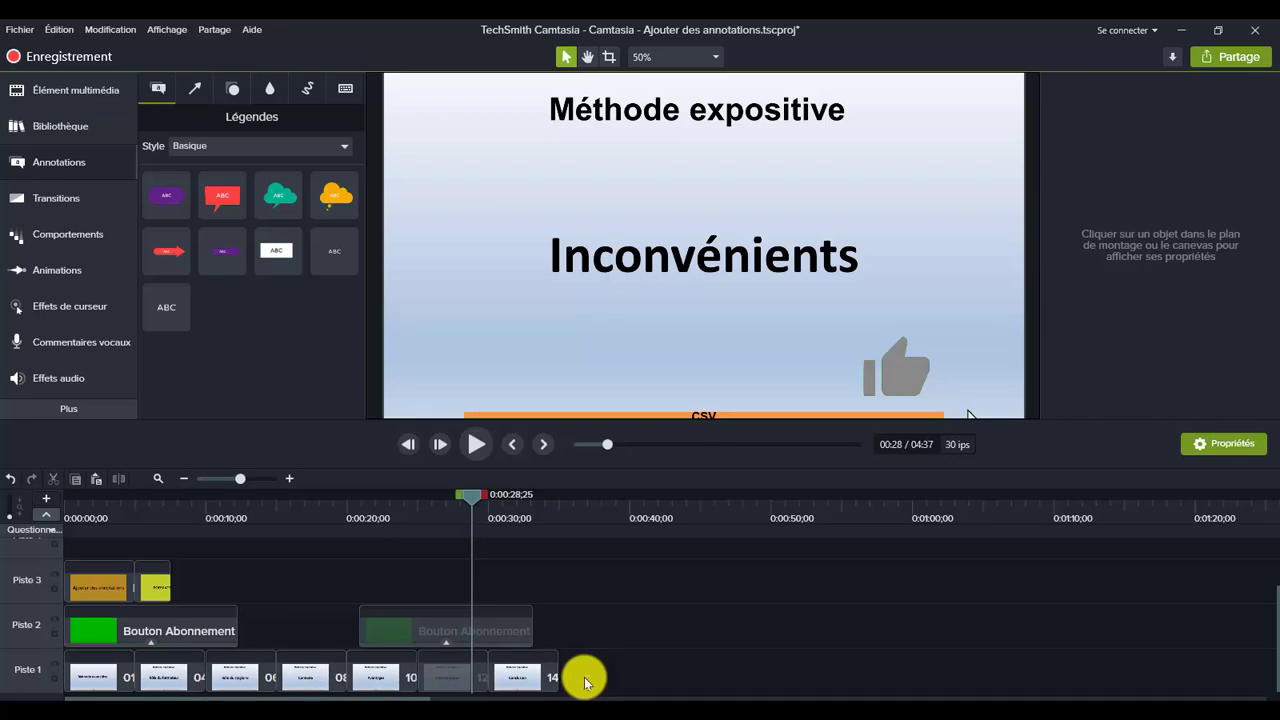
pyautogui.moveTo(585, 680); pyautogui.dragTo(155, 686)
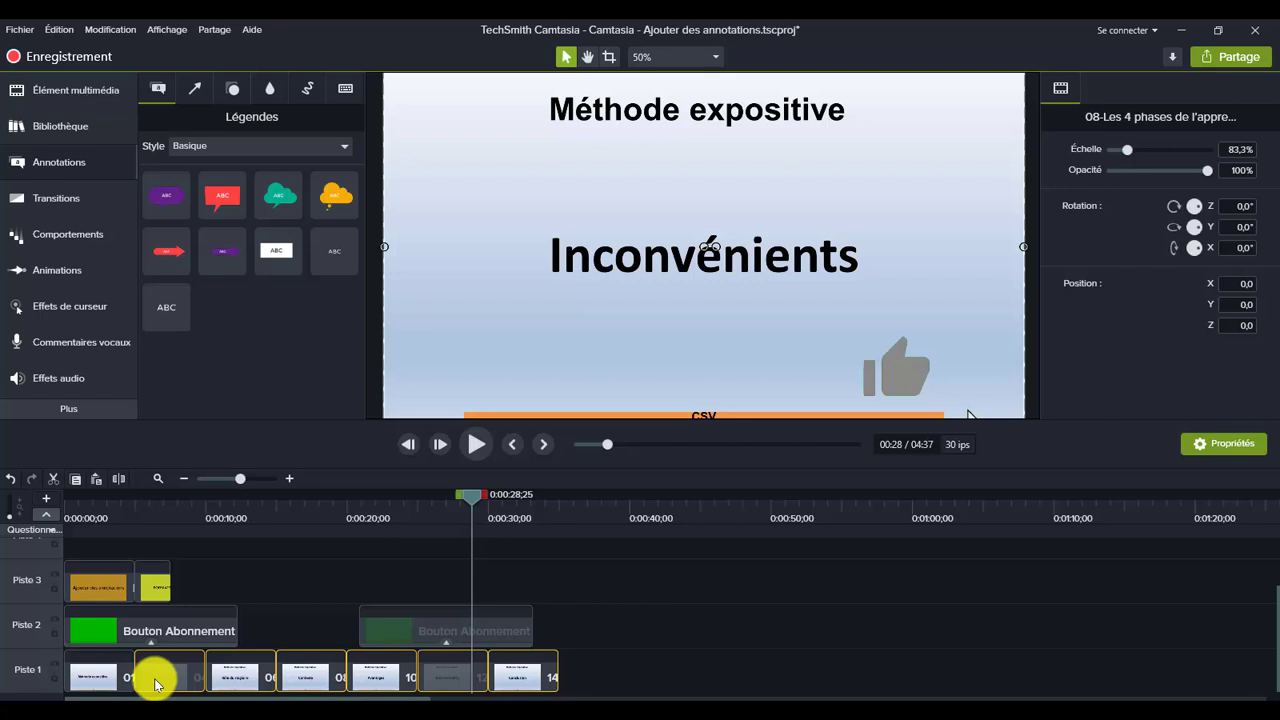
pyautogui.moveTo(155, 684); pyautogui.dragTo(193, 682)
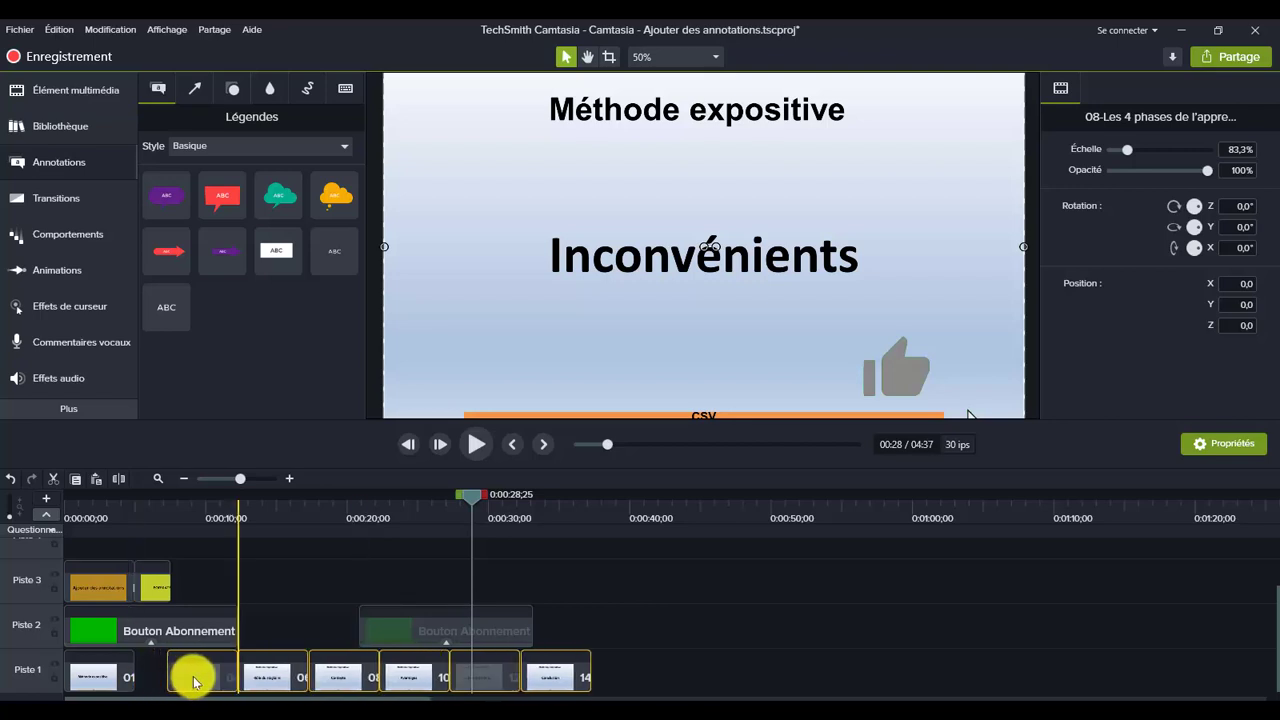
pyautogui.moveTo(193, 682); pyautogui.dragTo(191, 678)
# Return the playhead to about four seconds and play through the shortened FORMATEUR callout and the shifted slides.
pyautogui.moveTo(470, 500); pyautogui.dragTo(292, 494)
pyautogui.moveTo(172, 494)
pyautogui.mouseDown()
pyautogui.moveTo(100, 500)
pyautogui.moveTo(124, 509)
pyautogui.mouseUp()
pyautogui.click(474, 448)
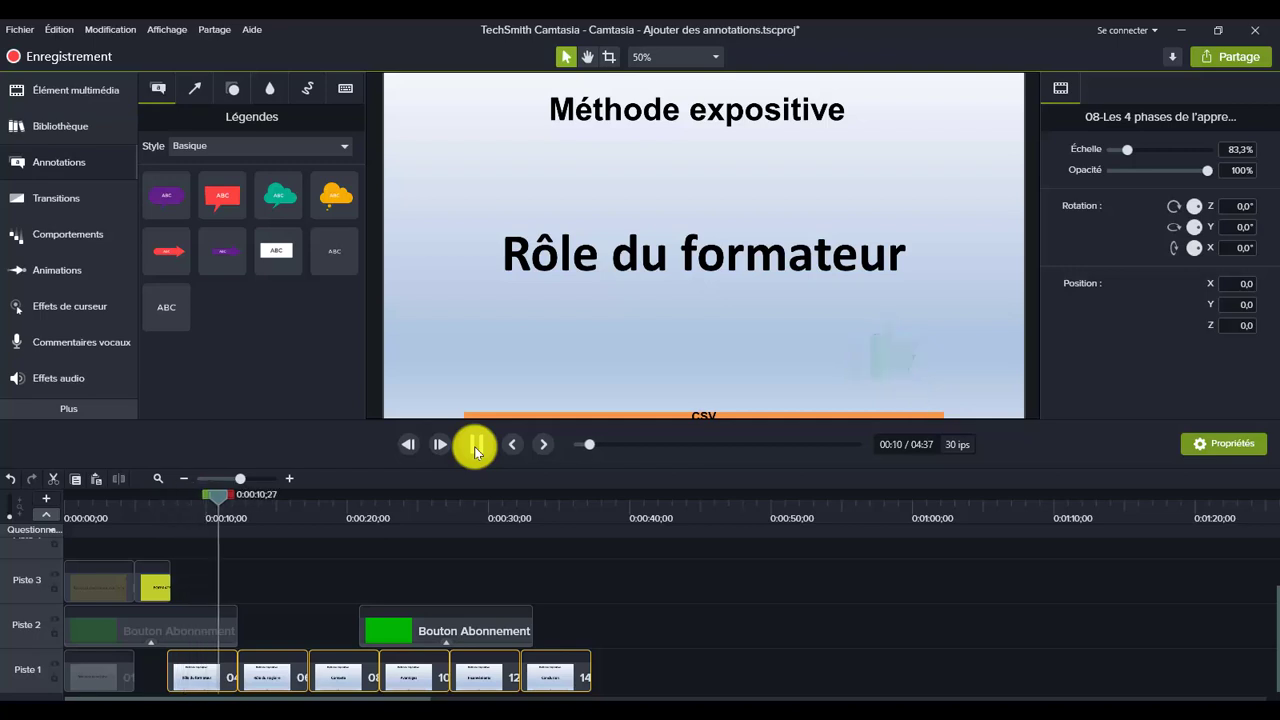
pyautogui.click(474, 446)
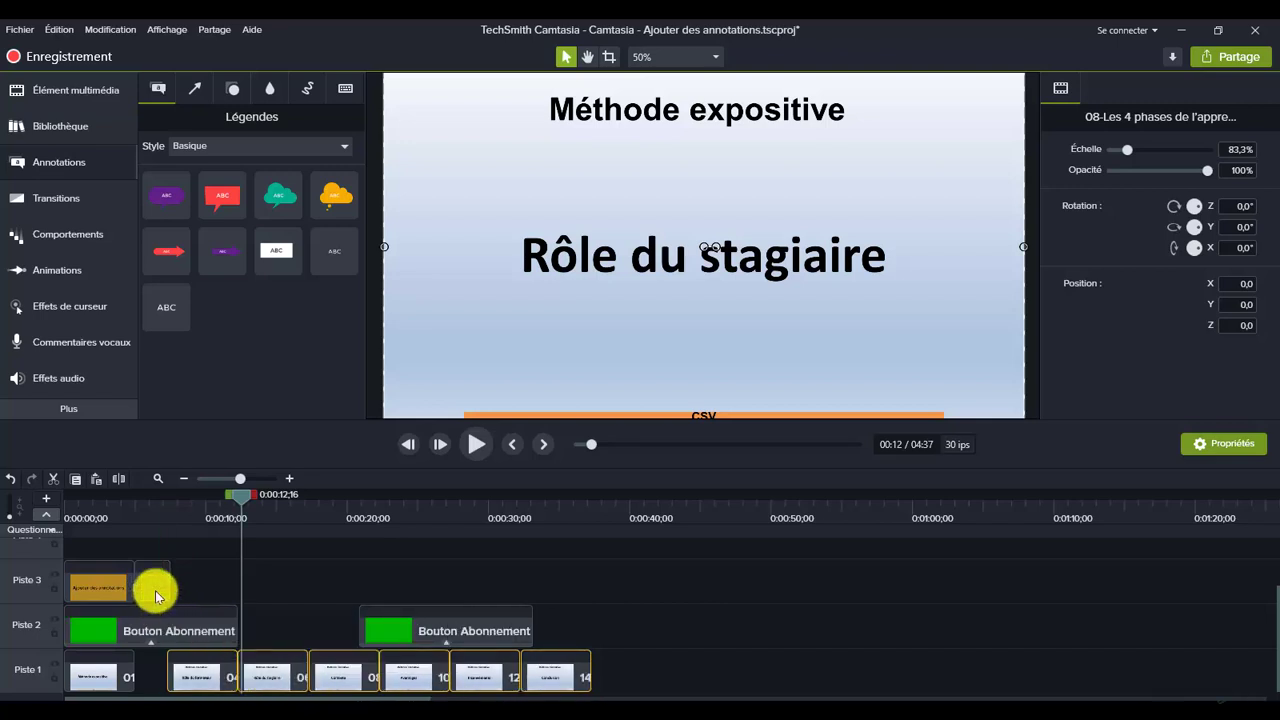
# Copy the FORMATEUR callout clip and paste it on Piste 3 at 0:00:12;16, over the "Rôle du stagiaire" slide.
pyautogui.click(151, 587)
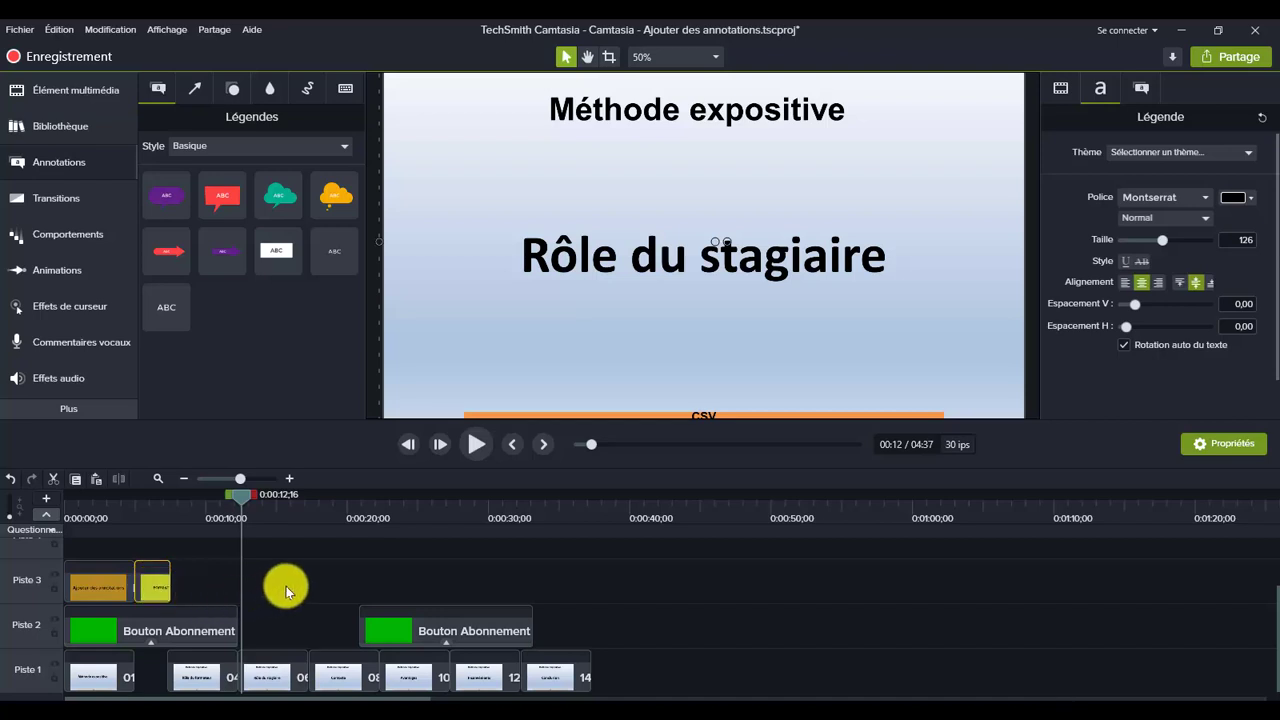
pyautogui.click(259, 585)
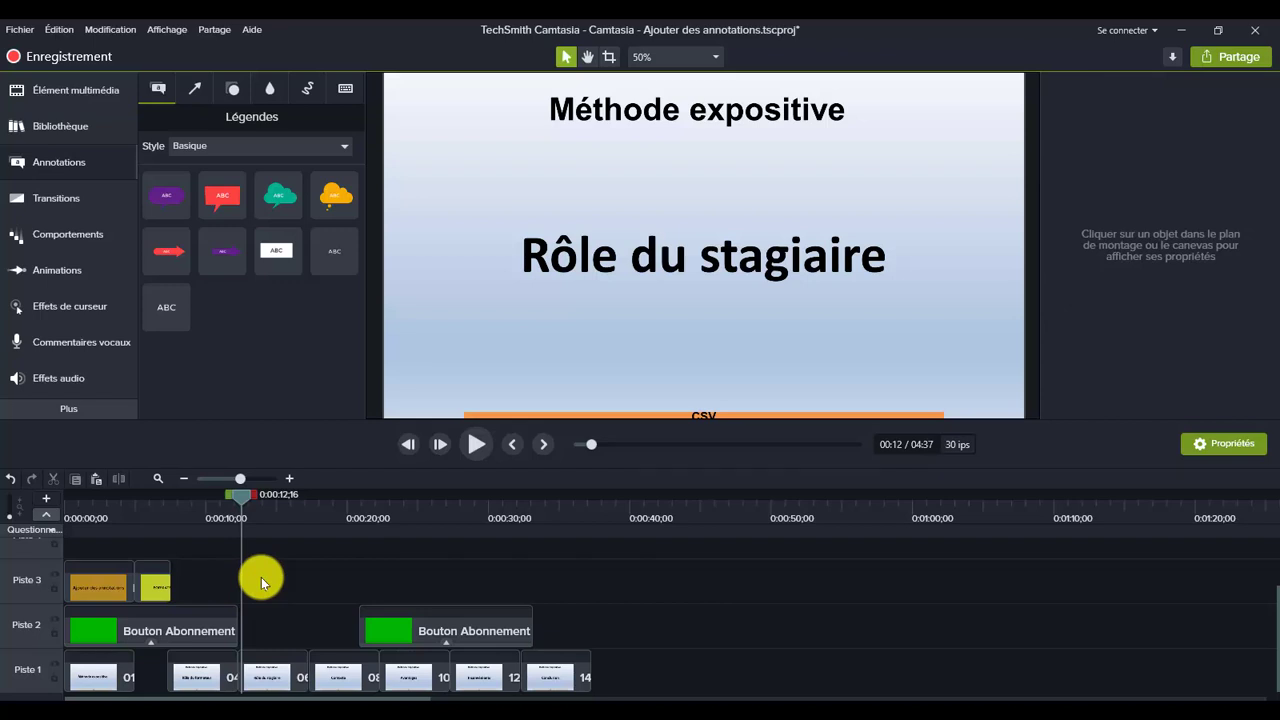
pyautogui.hotkey('ctrl', 'v')
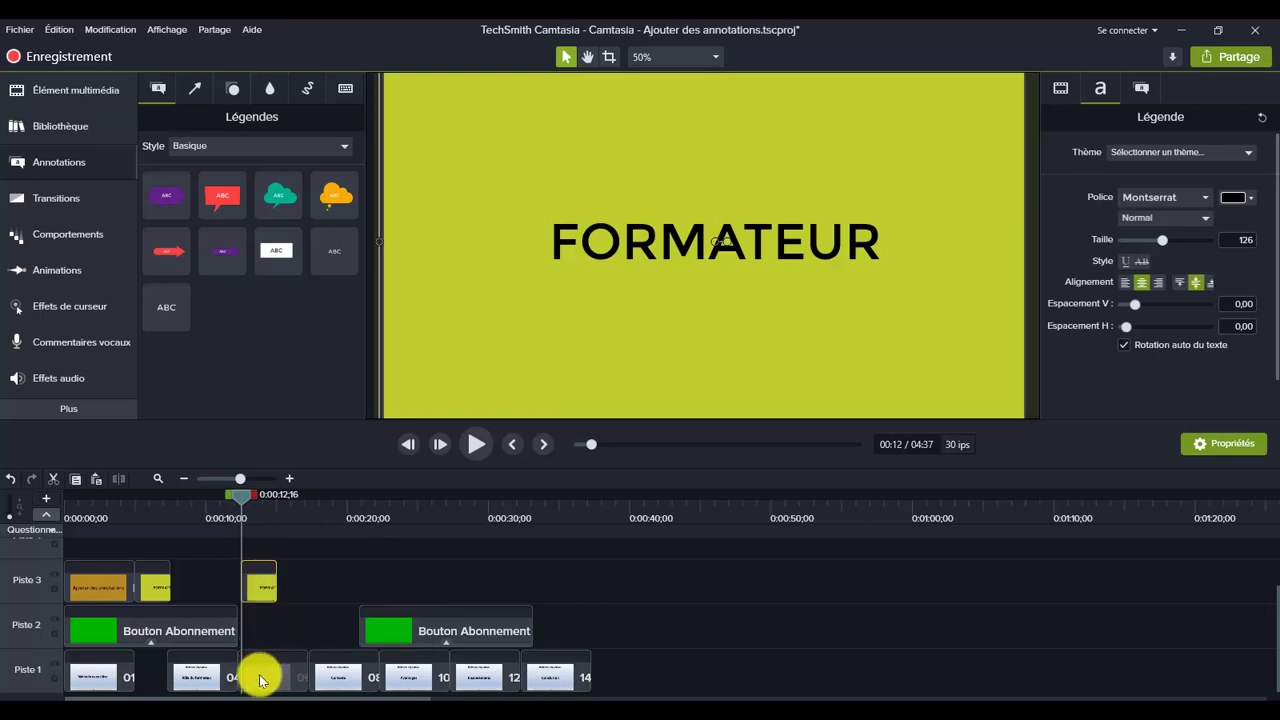
# Preview the pasted FORMATEUR callout up to 0:00:14;04, and shrink it to a smaller rectangle in the upper middle of the slide.
pyautogui.click(469, 441)
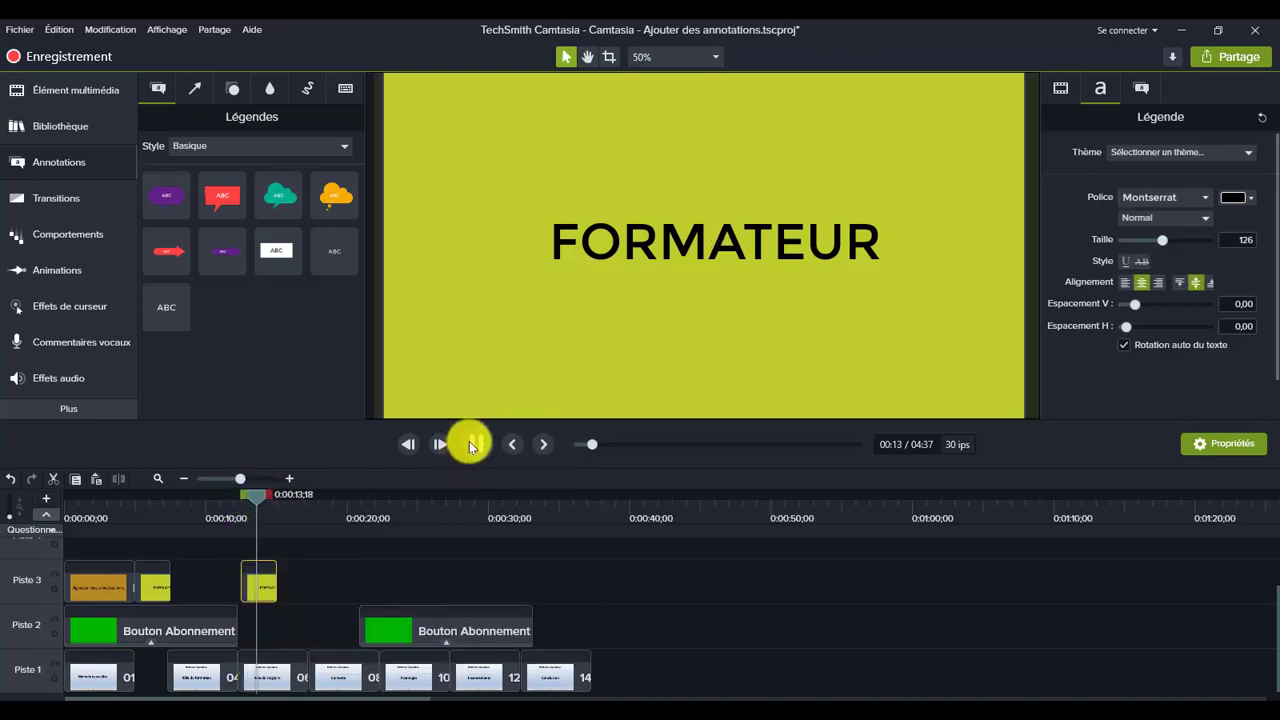
pyautogui.click(469, 441)
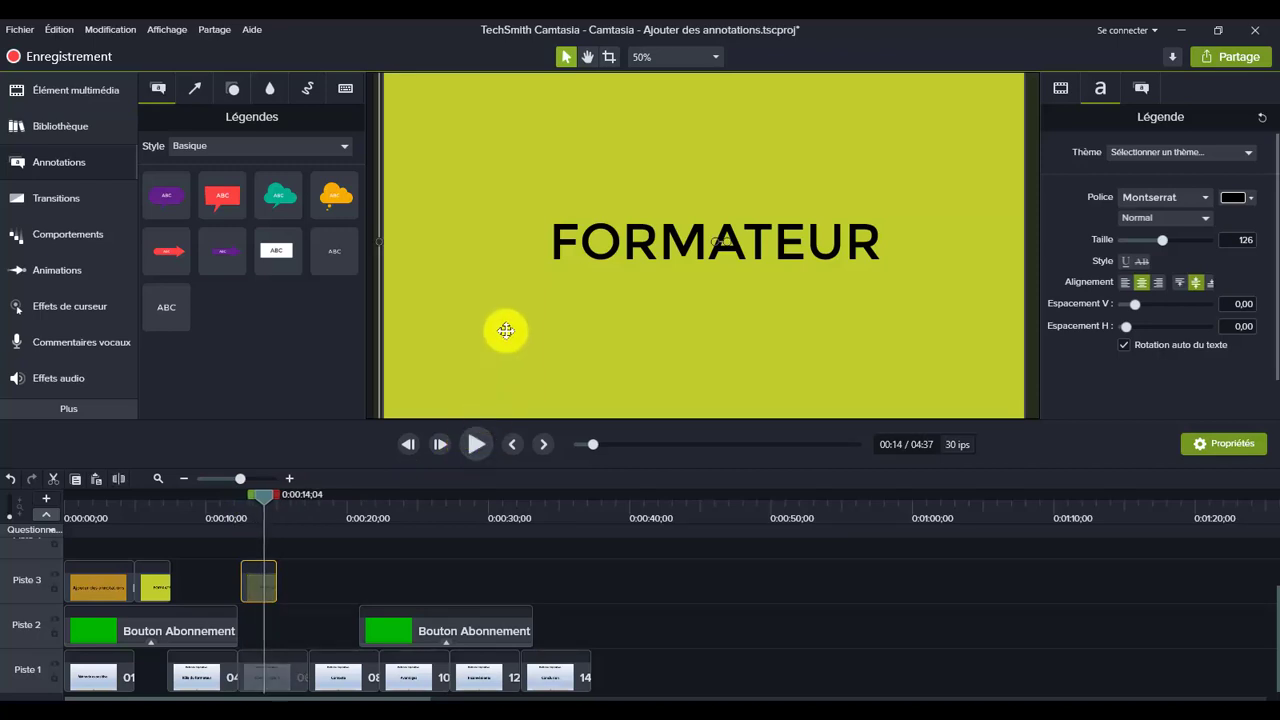
pyautogui.moveTo(503, 329); pyautogui.dragTo(523, 294)
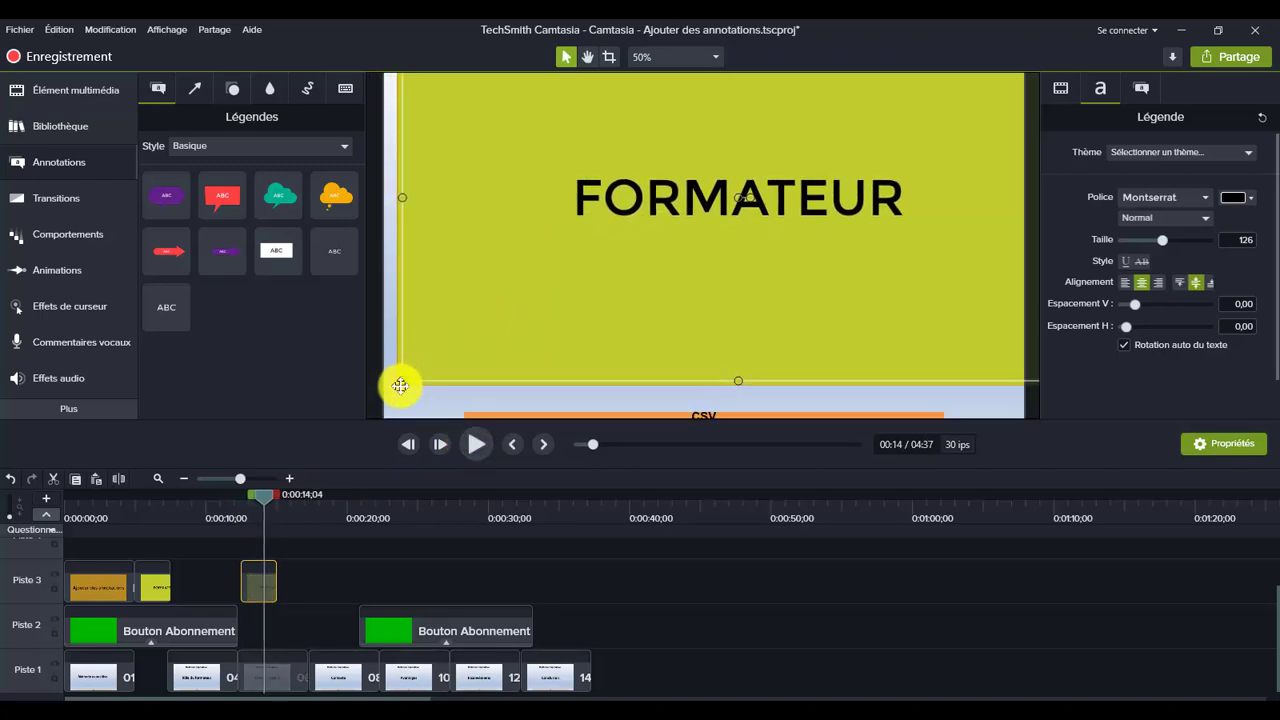
pyautogui.moveTo(400, 382); pyautogui.dragTo(588, 260)
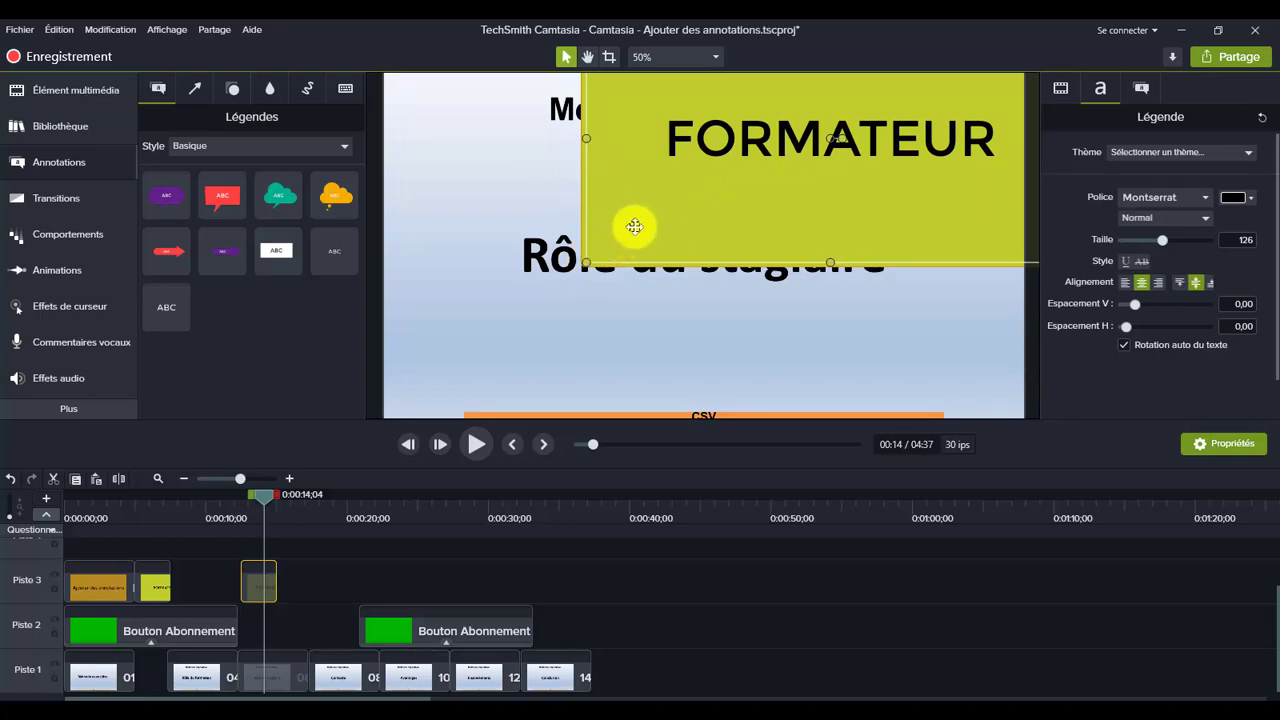
pyautogui.moveTo(634, 223); pyautogui.dragTo(513, 299)
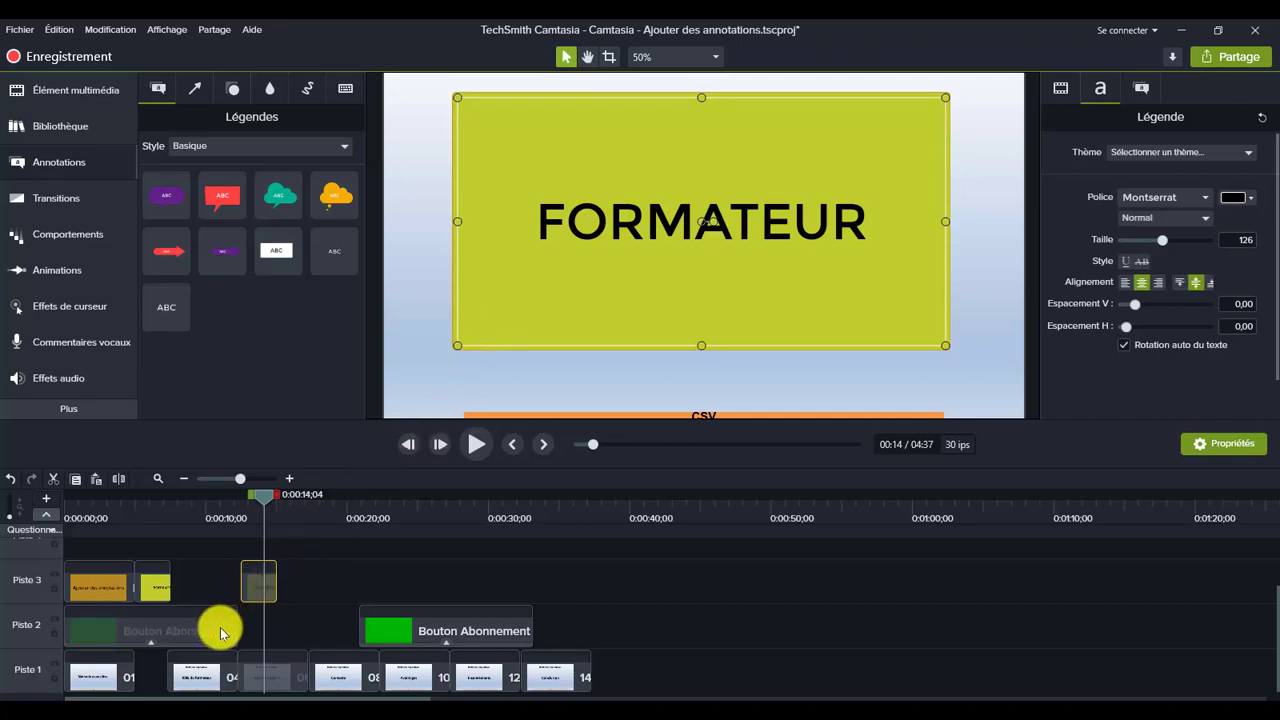
# Shift slides 06 to 14 on Piste 1 together to start at the end of the second FORMATEUR callout, around 15 seconds.
pyautogui.click(287, 683)
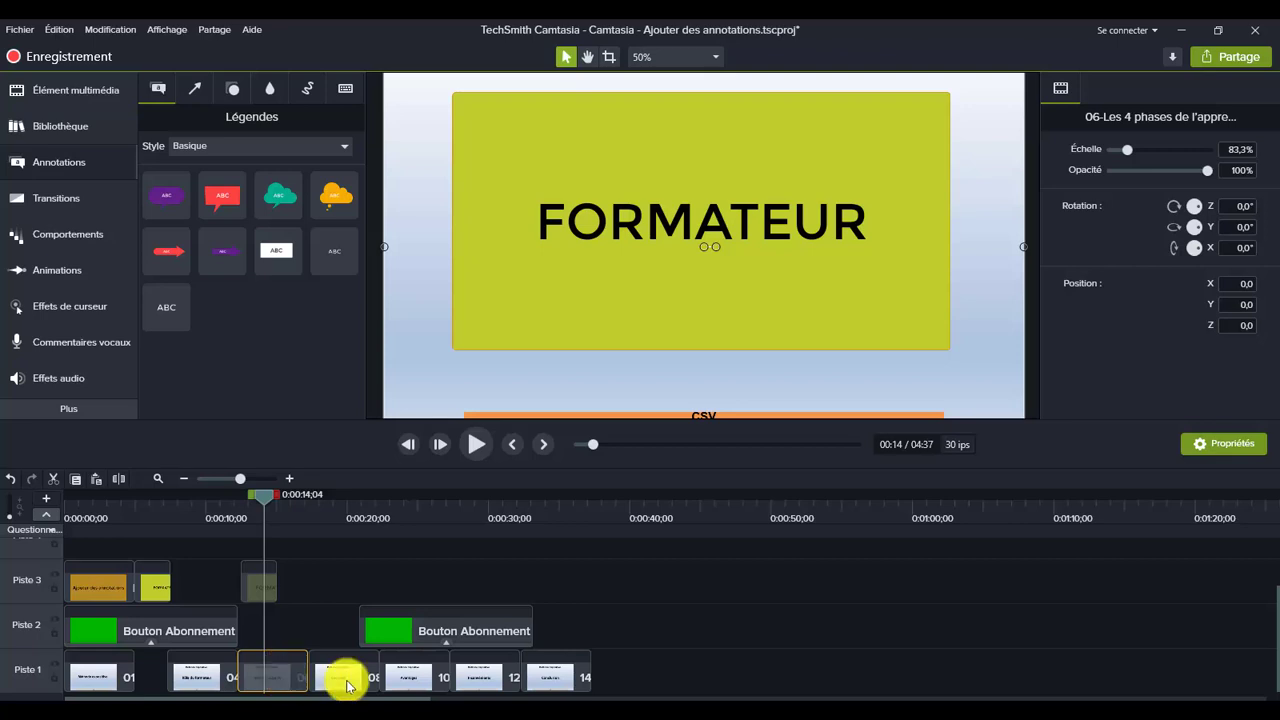
pyautogui.click(642, 673)
pyautogui.moveTo(643, 673); pyautogui.dragTo(314, 677)
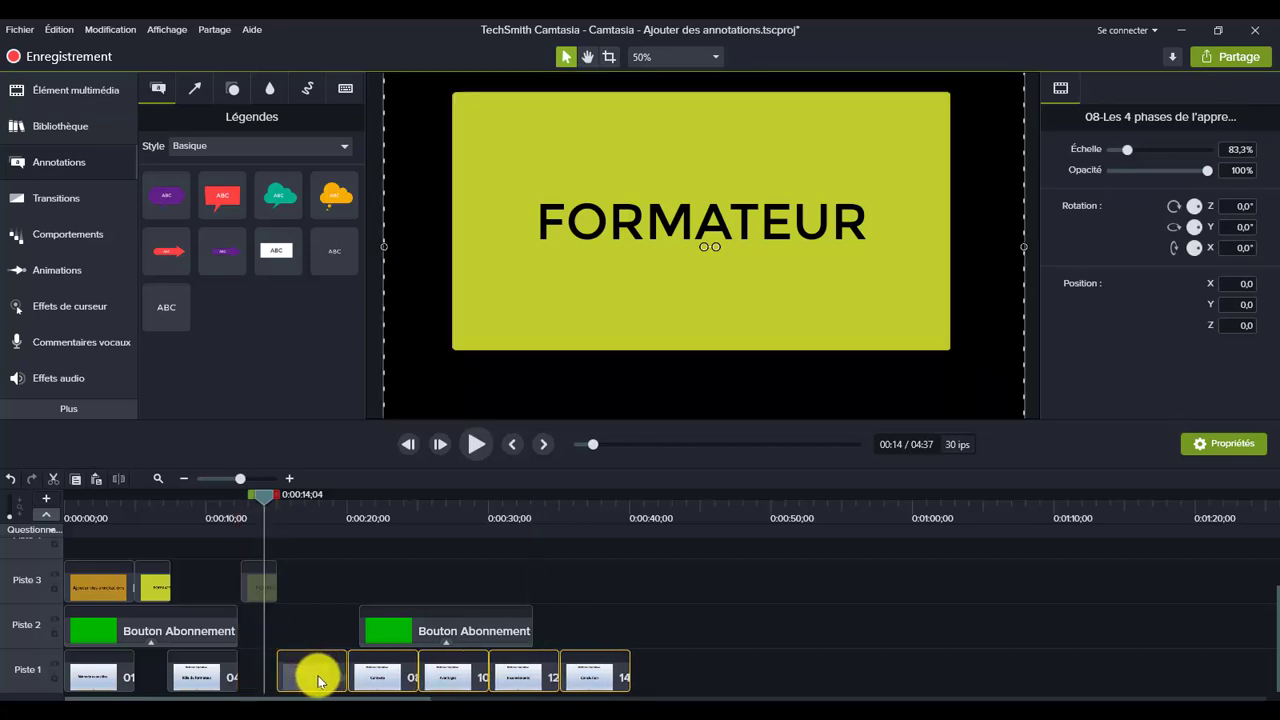
pyautogui.click(314, 677)
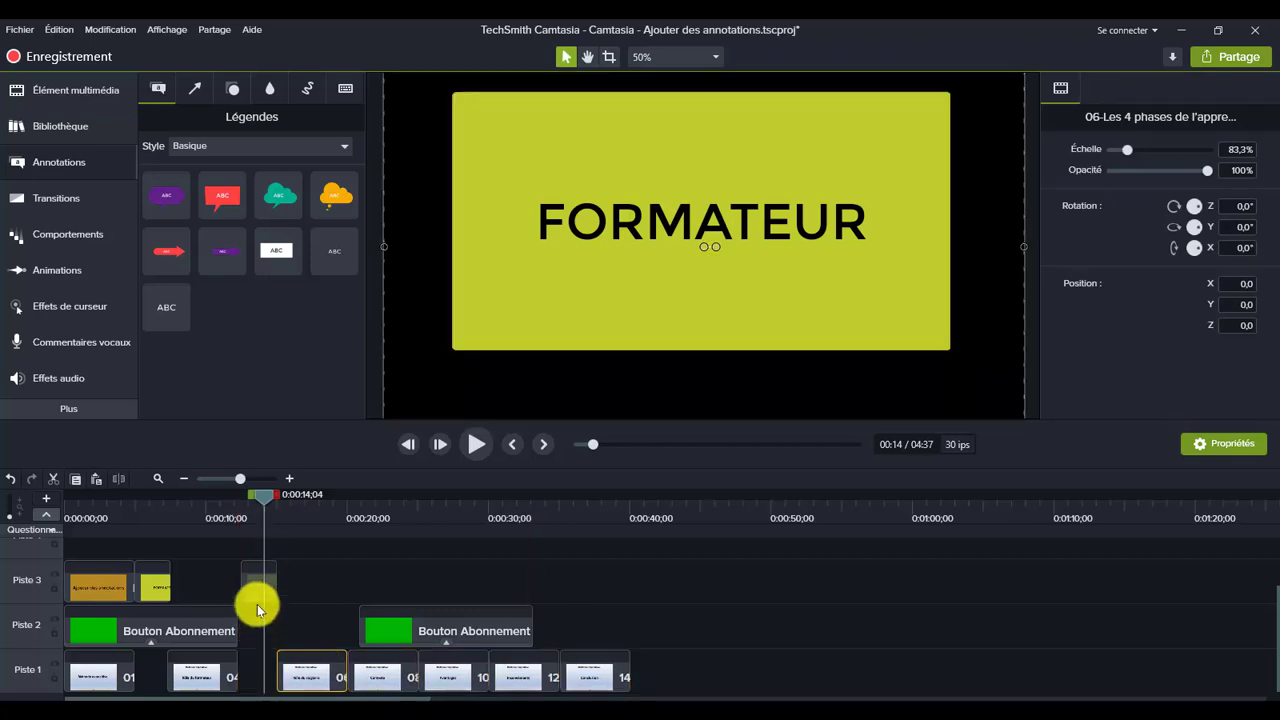
pyautogui.click(305, 681)
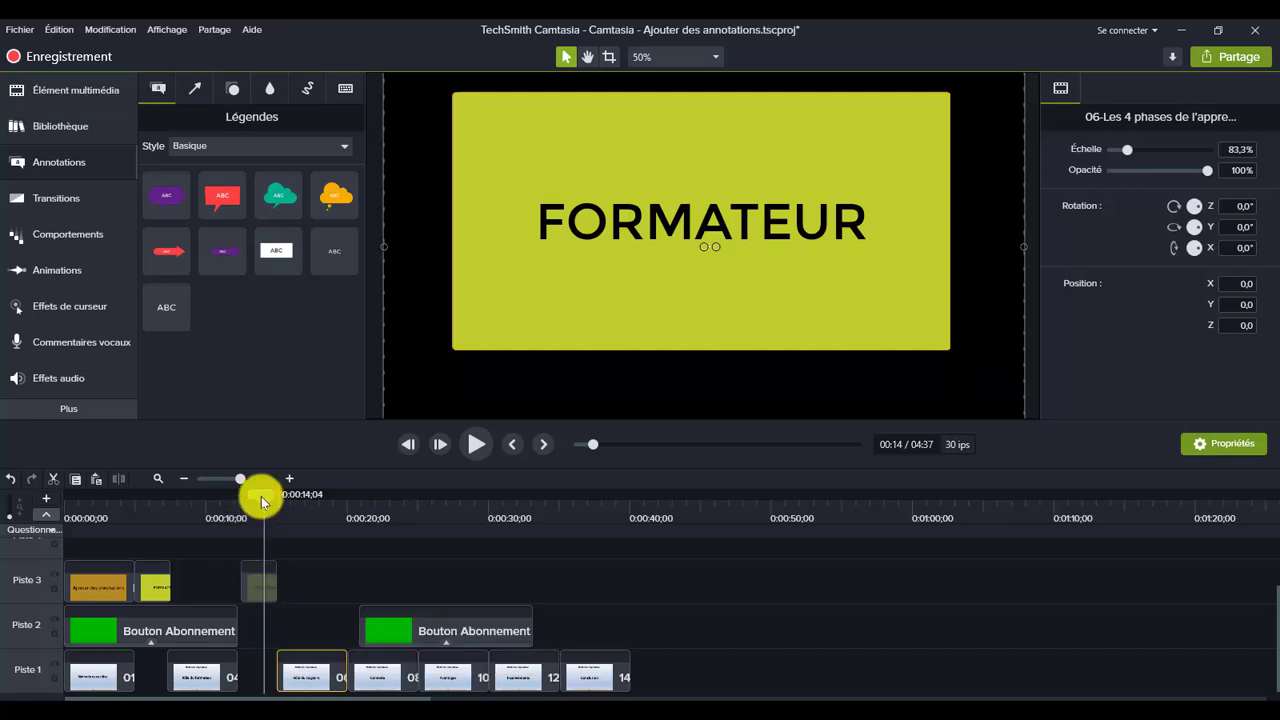
# Preview the gap before slide 06, return the playhead to 0:00:13;04, and replace the second callout's text with STAGIAIRE.
pyautogui.moveTo(261, 496); pyautogui.dragTo(239, 496)
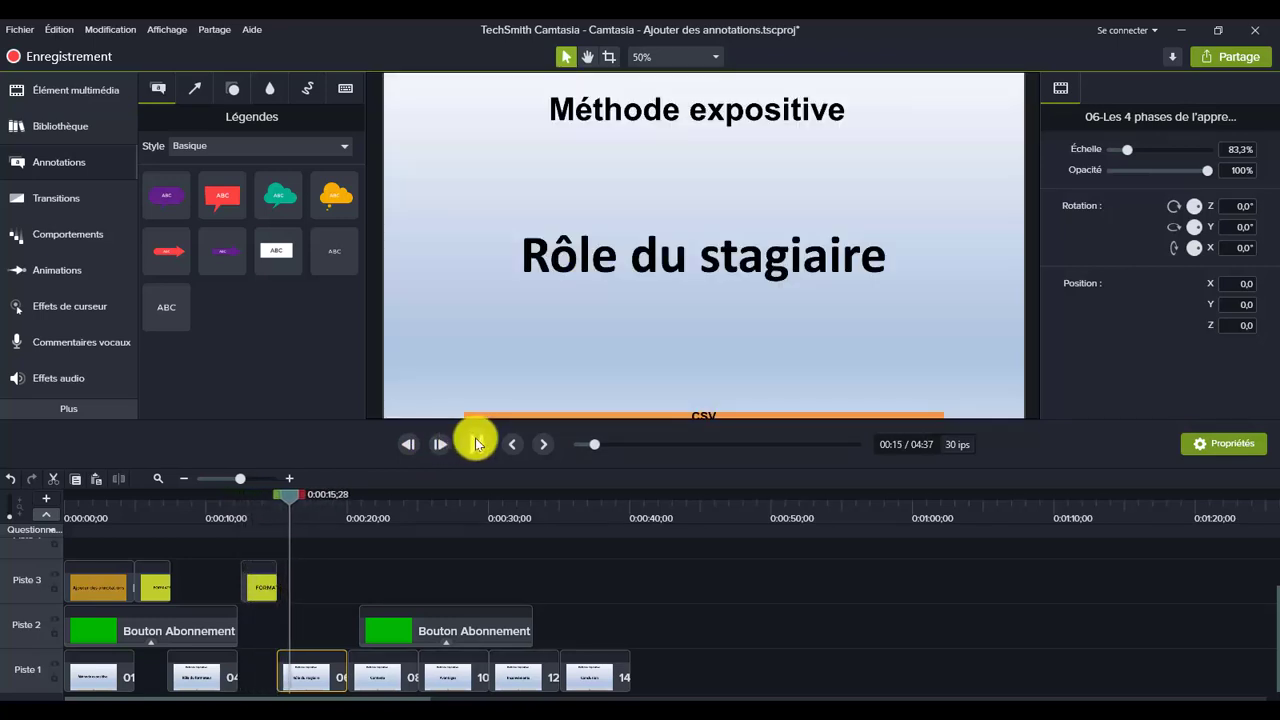
pyautogui.moveTo(297, 494); pyautogui.dragTo(249, 508)
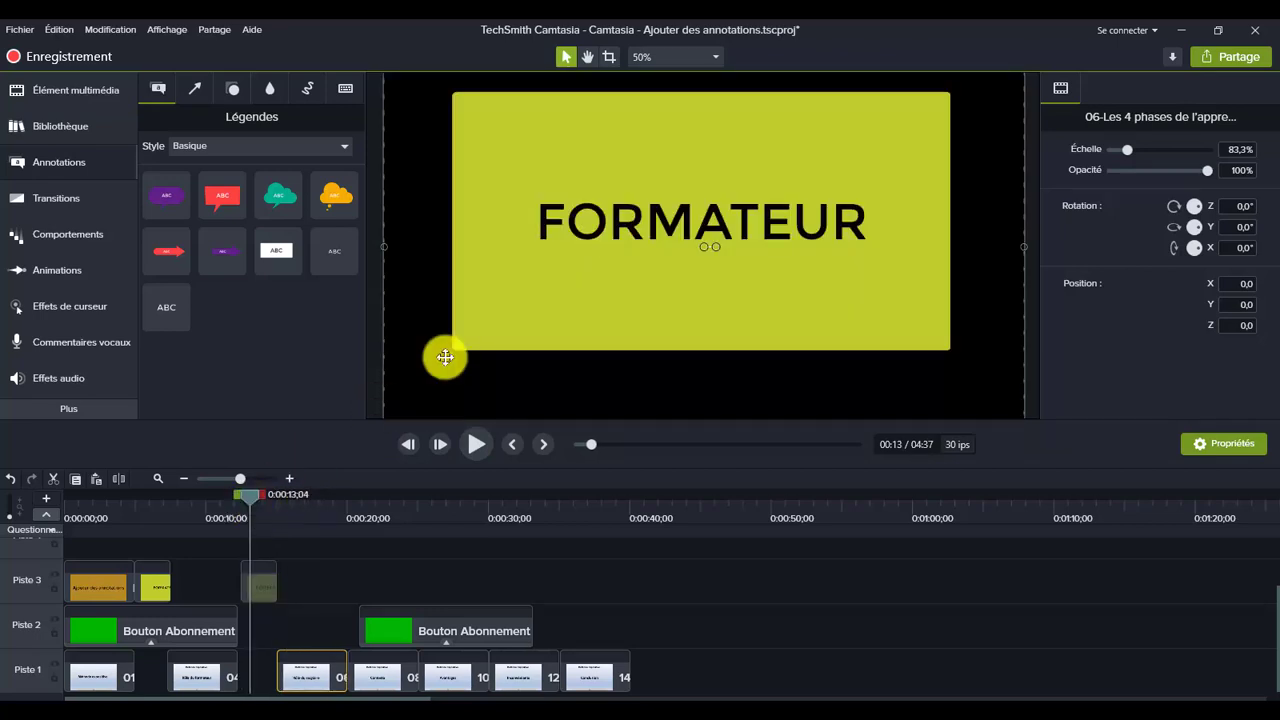
pyautogui.doubleClick(601, 231)
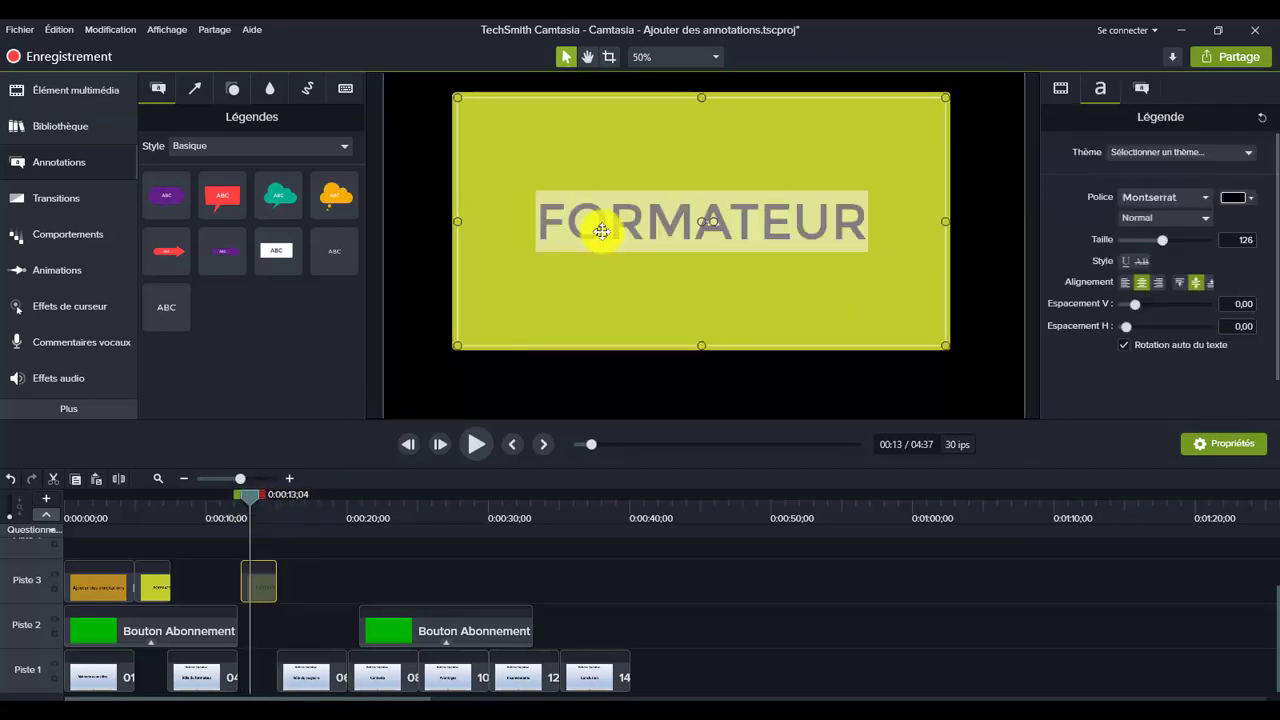
pyautogui.write('STAGIAIRE')
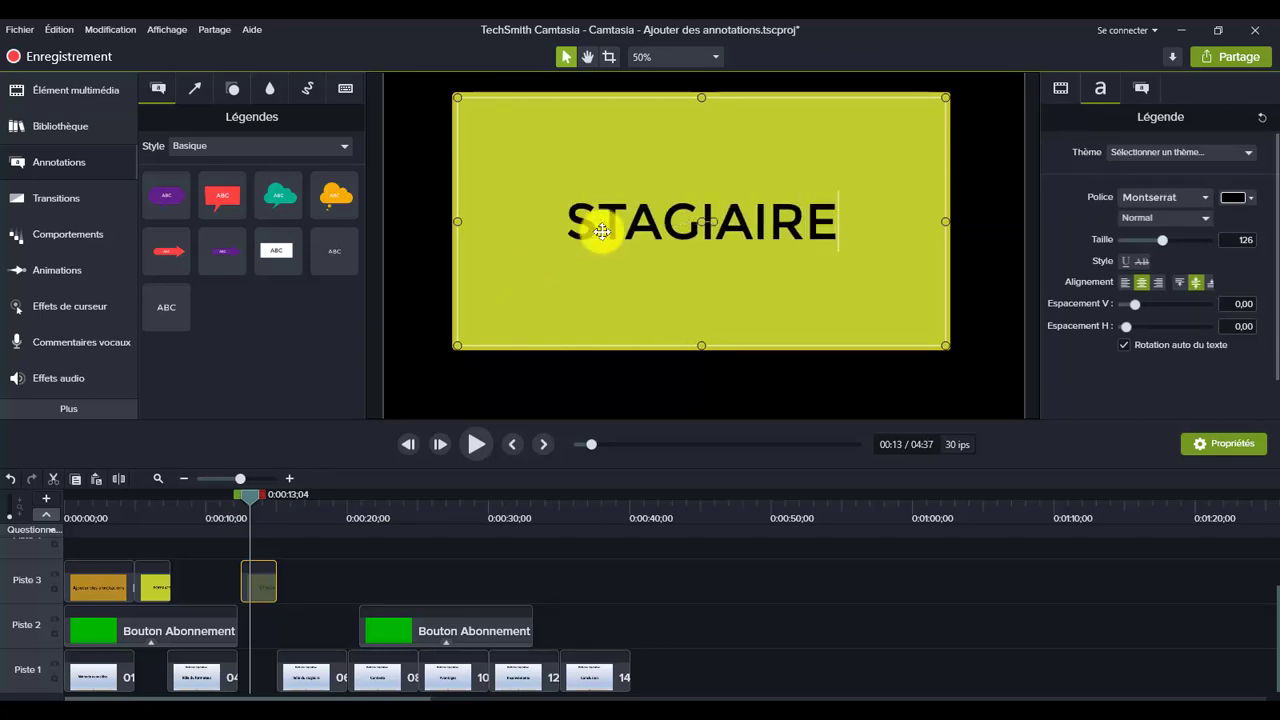
# Play from the STAGIAIRE callout into the "Contexte" slide, return to 0:00:14;01, and move the callout down to the canvas centre.
pyautogui.click(472, 445)
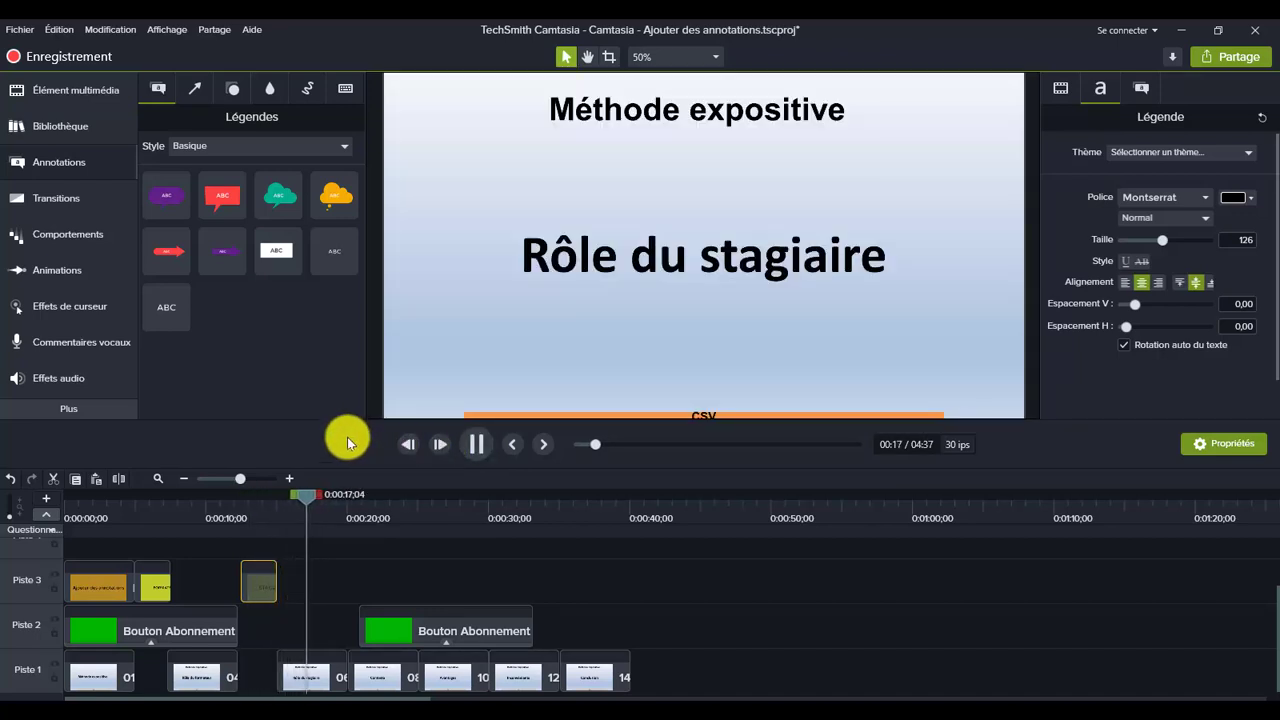
pyautogui.click(476, 450)
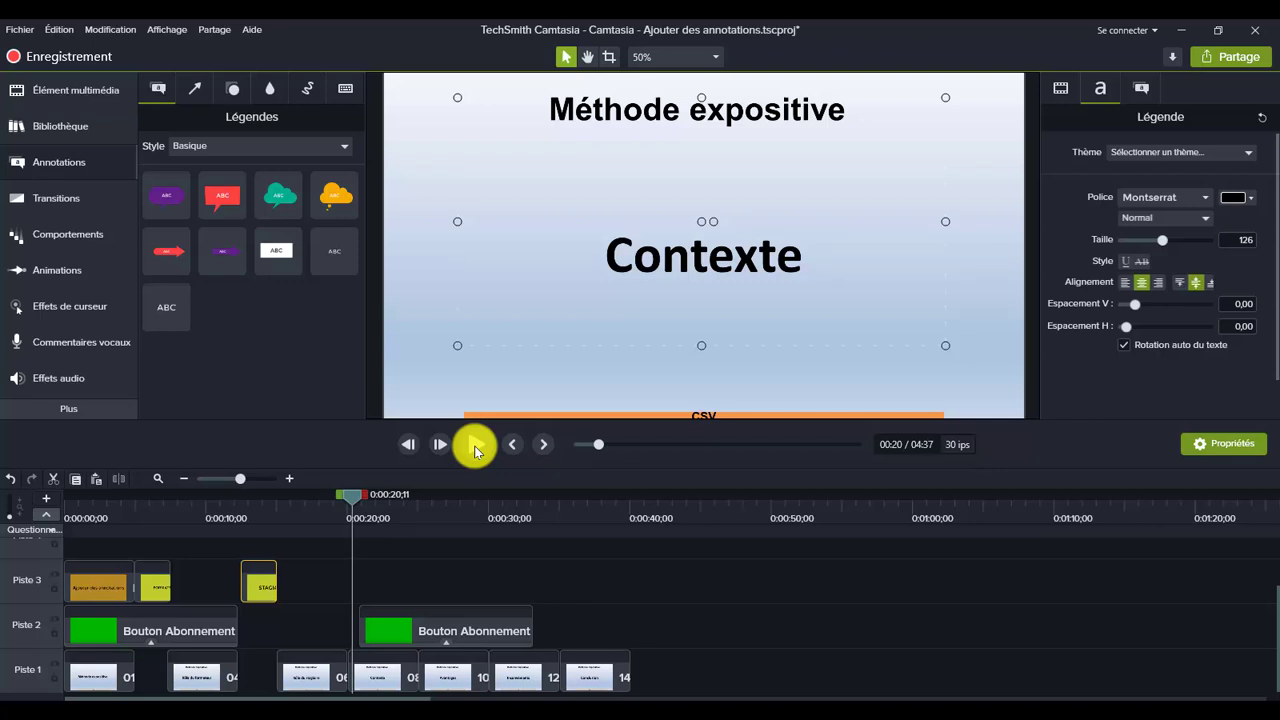
pyautogui.moveTo(354, 494); pyautogui.dragTo(261, 510)
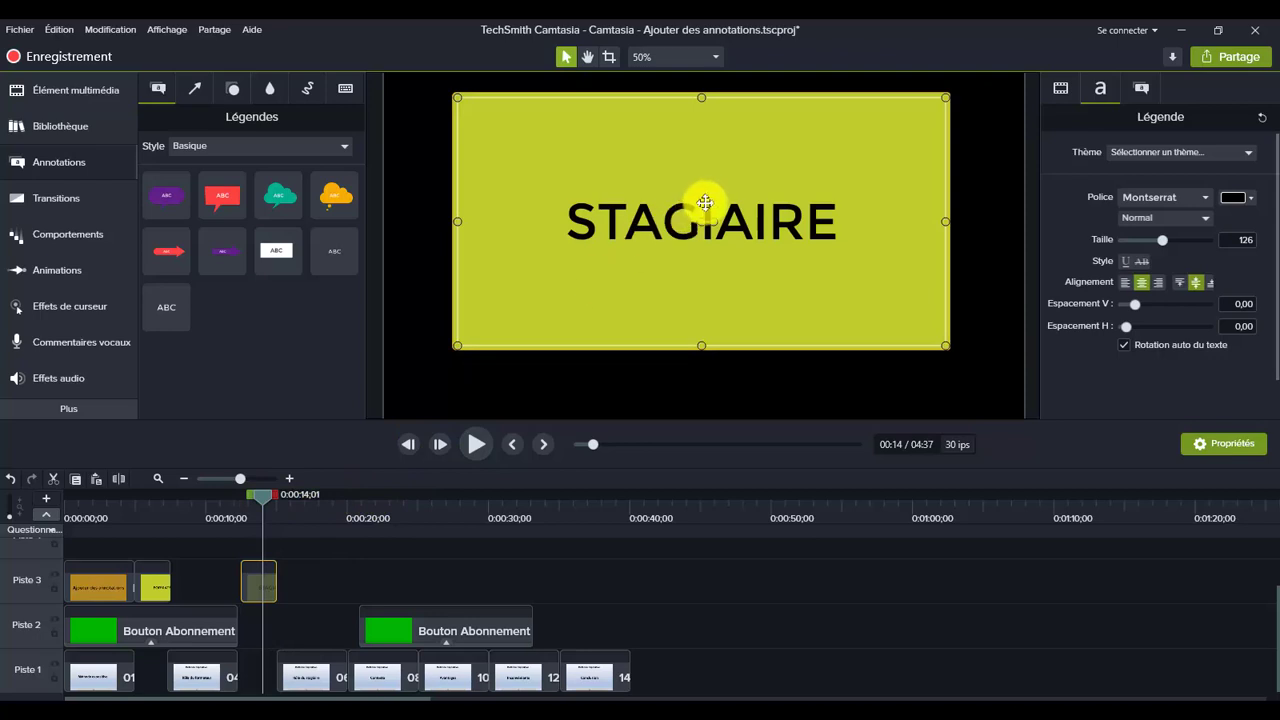
pyautogui.moveTo(703, 206); pyautogui.dragTo(708, 236)
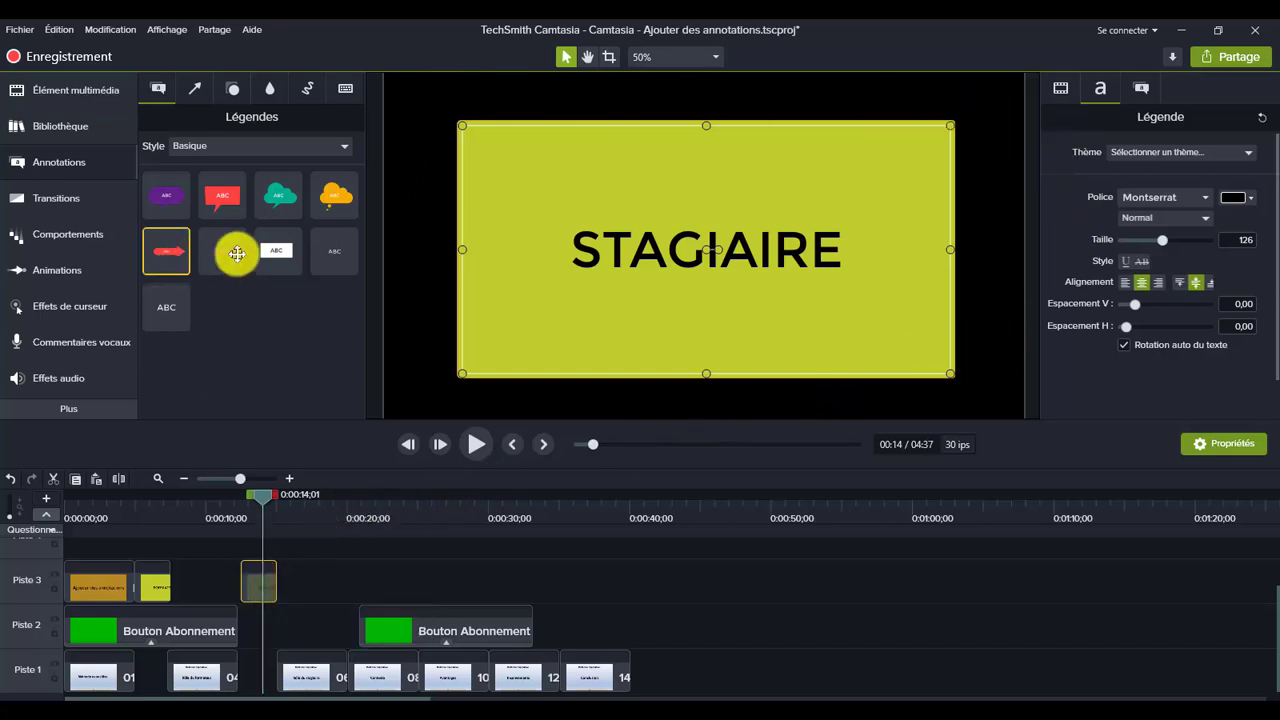
# Add the Color Swipes library clip to Piste 1 and fit it into the gap between slides 04 and 06, behind the STAGIAIRE callout.
pyautogui.click(78, 125)
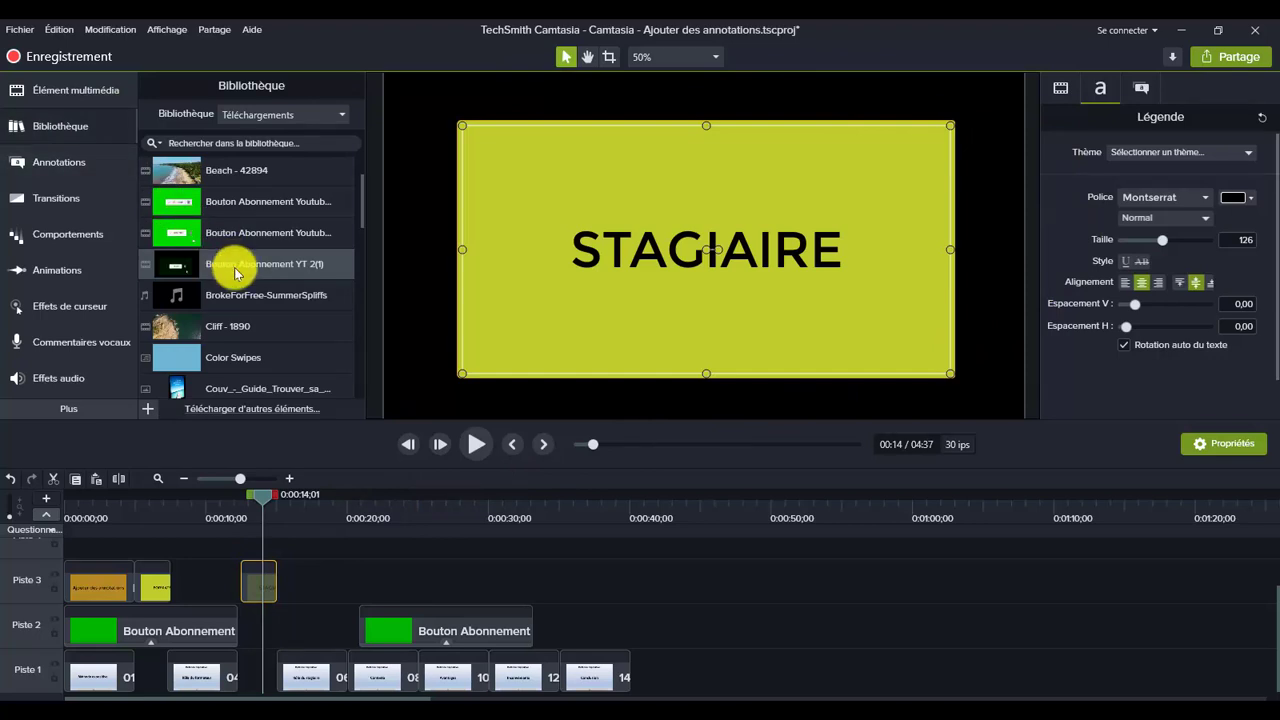
pyautogui.click(224, 362)
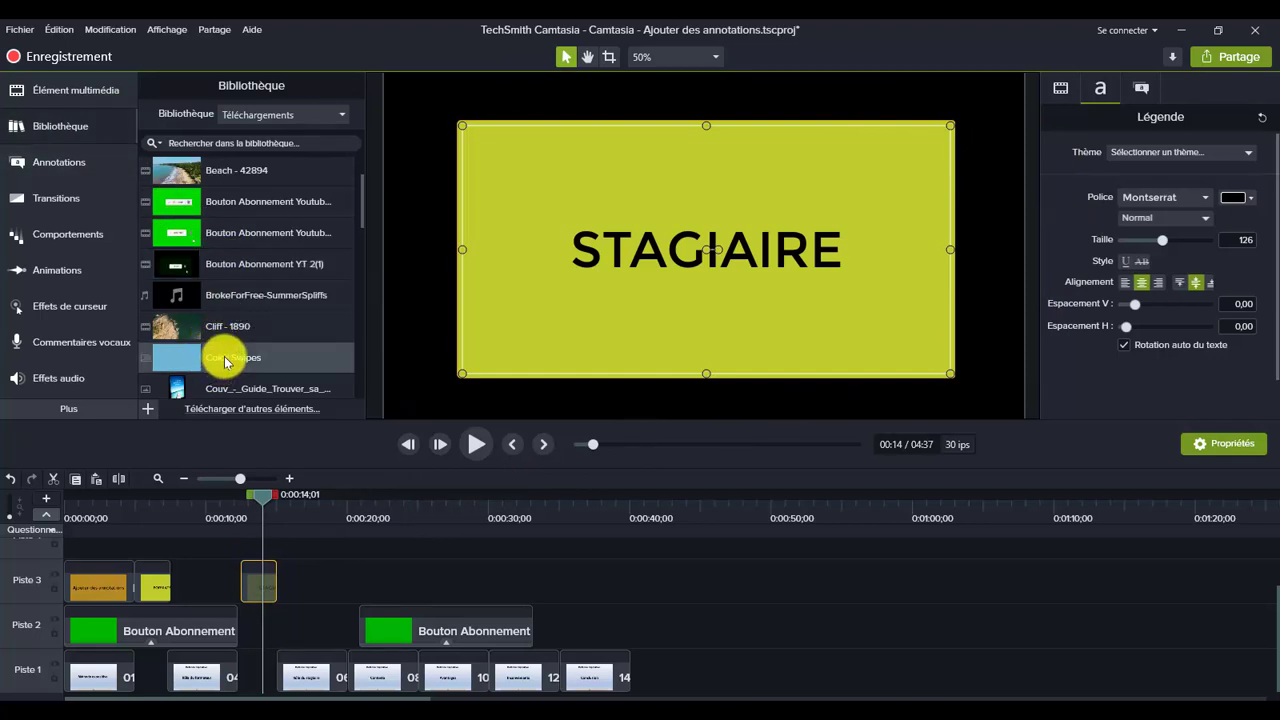
pyautogui.moveTo(224, 359)
pyautogui.mouseDown()
pyautogui.moveTo(332, 590)
pyautogui.moveTo(357, 580)
pyautogui.moveTo(266, 649)
pyautogui.moveTo(263, 680)
pyautogui.mouseUp()
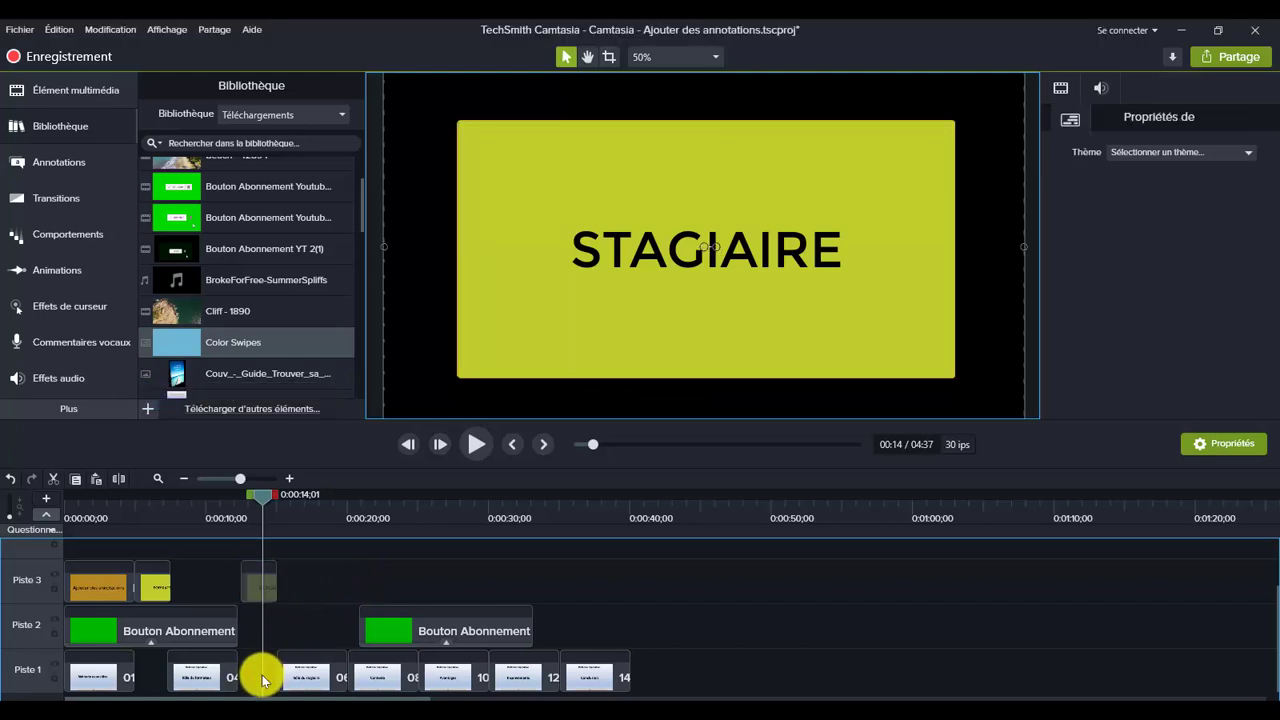
pyautogui.moveTo(344, 583)
pyautogui.mouseDown()
pyautogui.moveTo(340, 571)
pyautogui.moveTo(348, 590)
pyautogui.moveTo(294, 595)
pyautogui.moveTo(312, 590)
pyautogui.mouseUp()
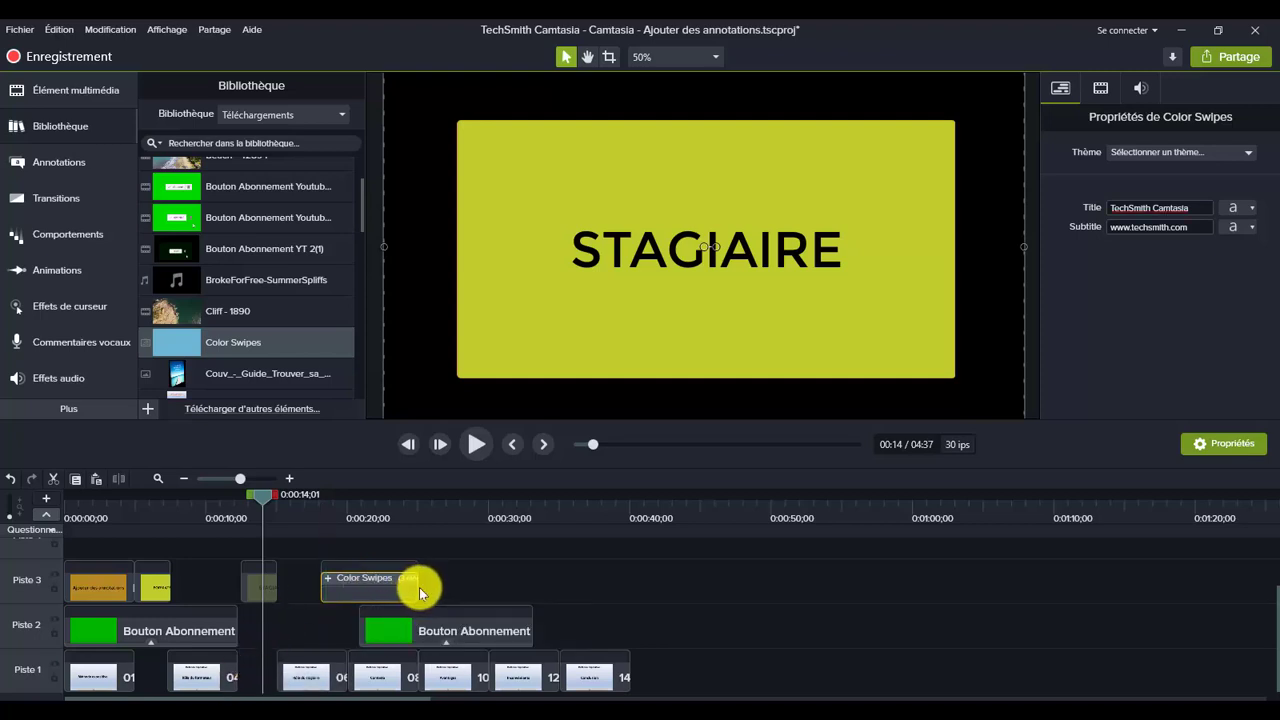
pyautogui.moveTo(416, 590); pyautogui.dragTo(250, 679)
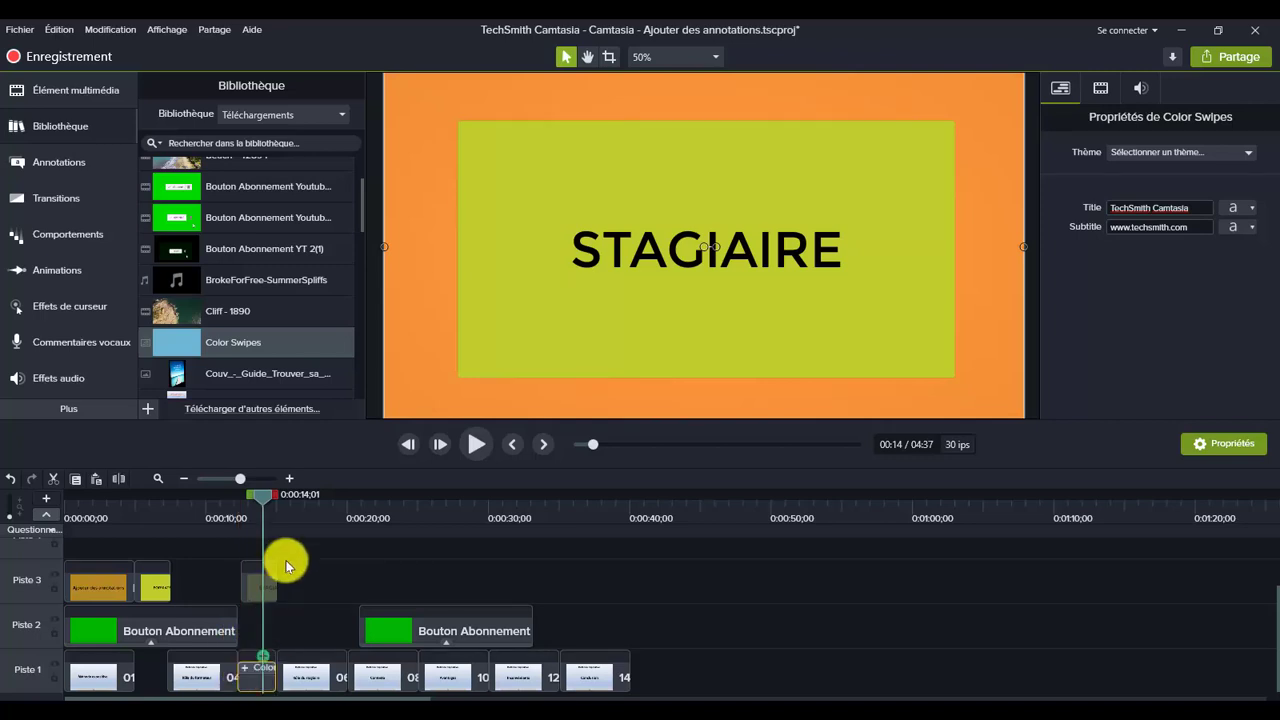
# Scrub the playhead from the Color Swipes background to the "Conclusion" slide at 0:00:36;00.
pyautogui.click(261, 492)
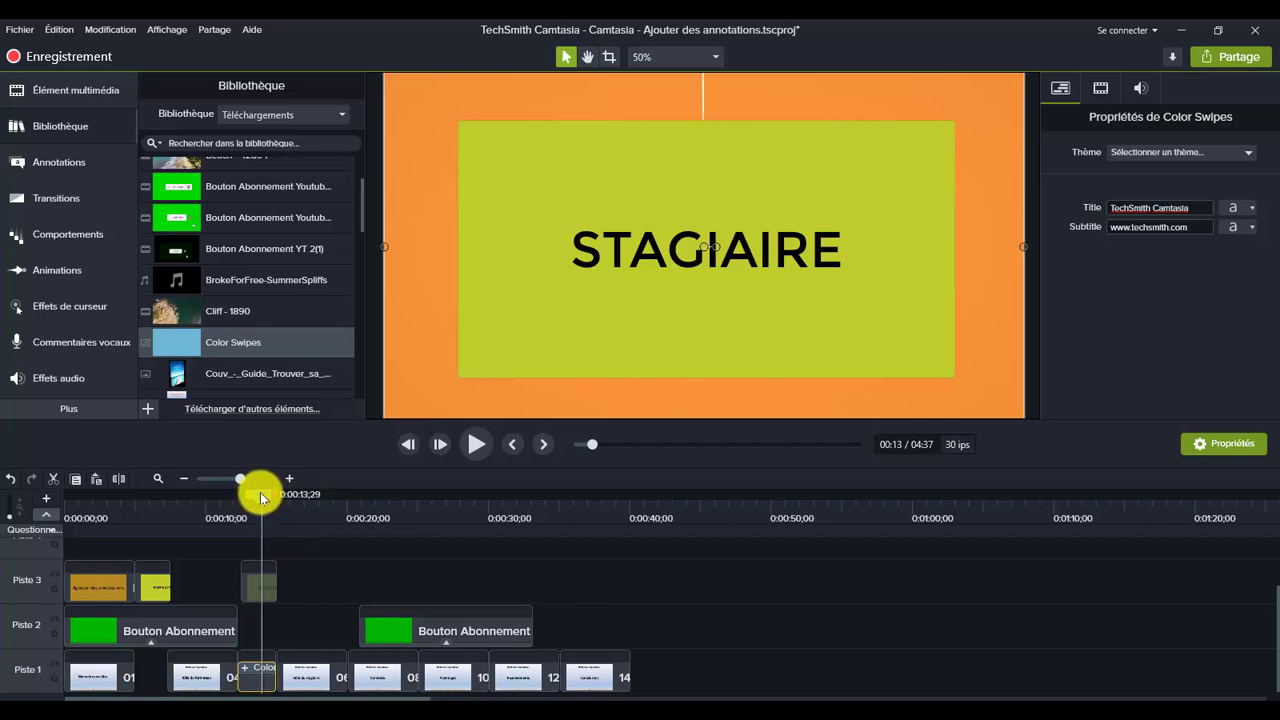
pyautogui.click(258, 492)
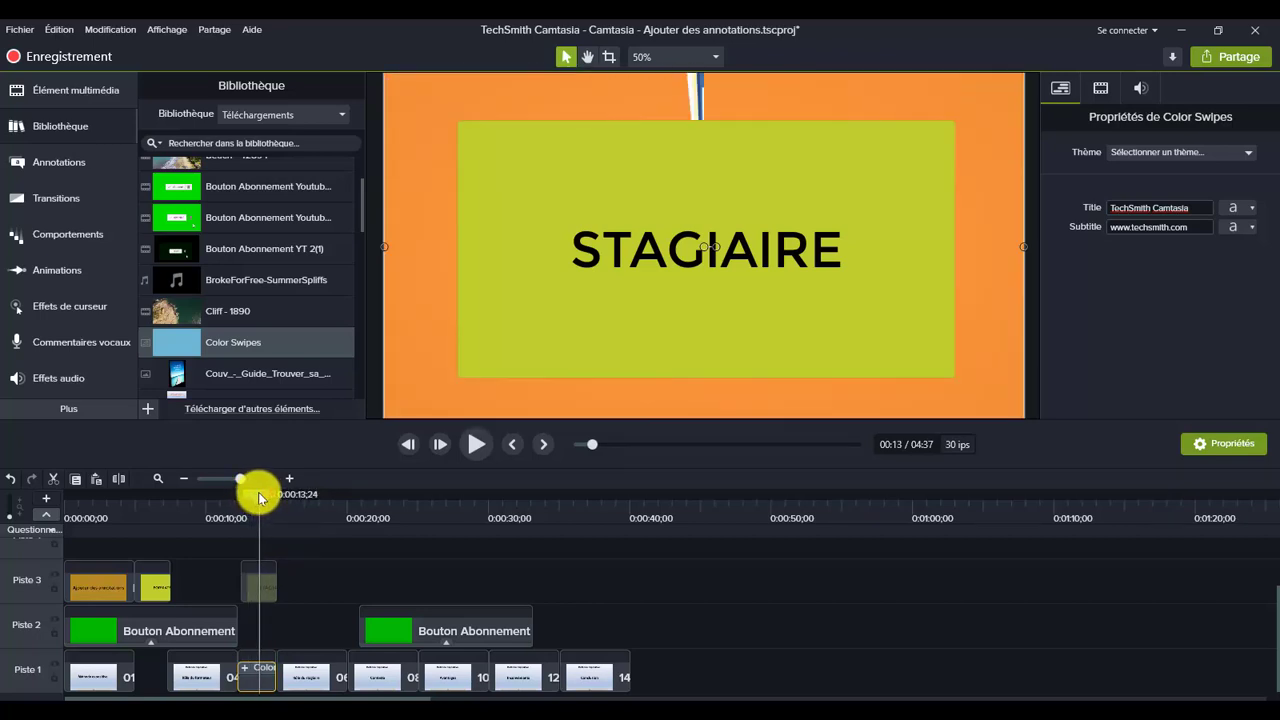
pyautogui.moveTo(258, 492); pyautogui.dragTo(573, 497)
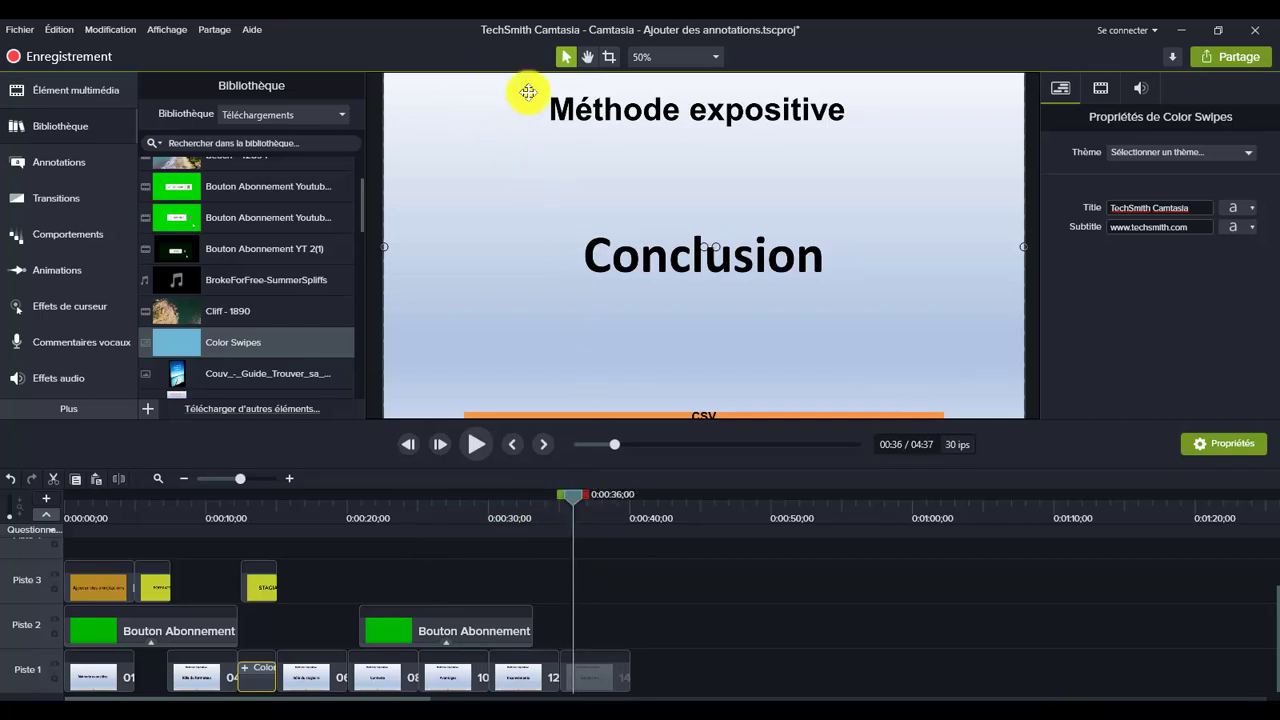